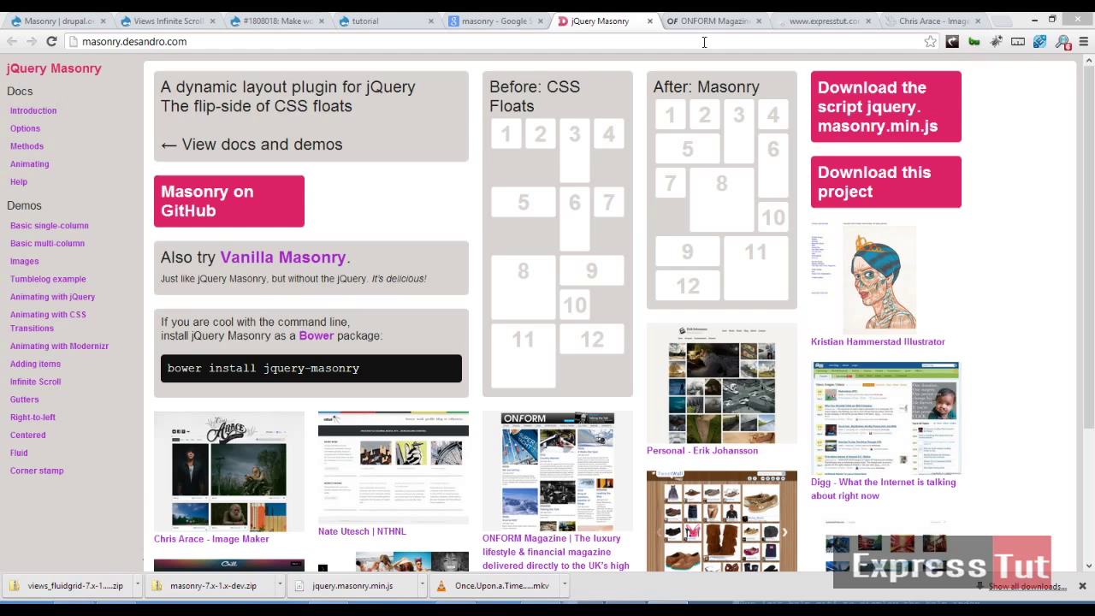
Browse the thereason.us example site and examine how its image grid is laid out and loads more items.
left_click(903, 18)
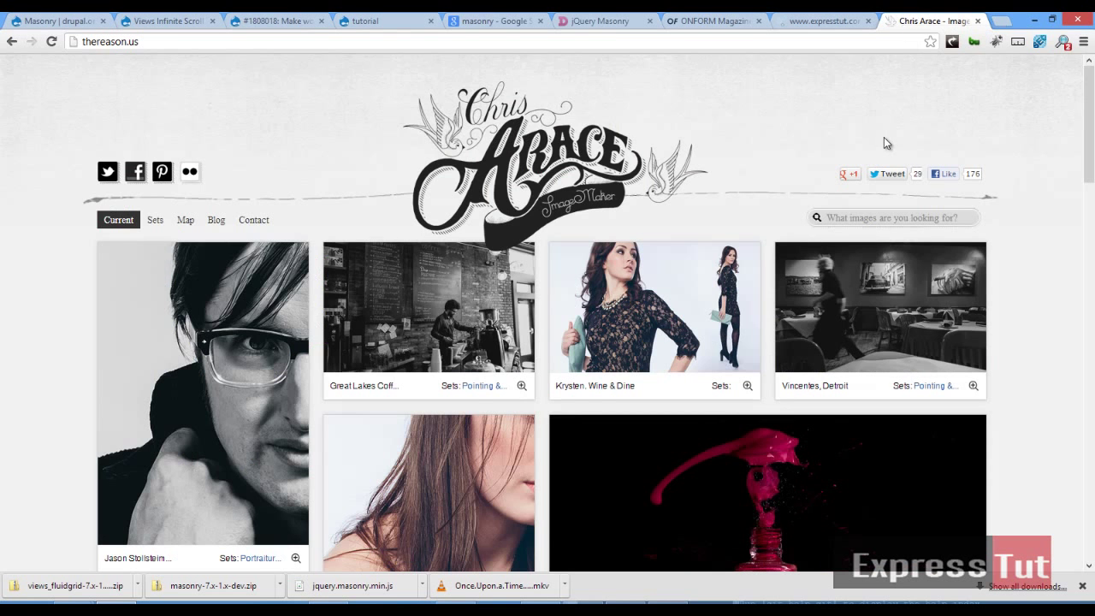
scroll(905, 128, "down", 4)
scroll(910, 134, "down", 15)
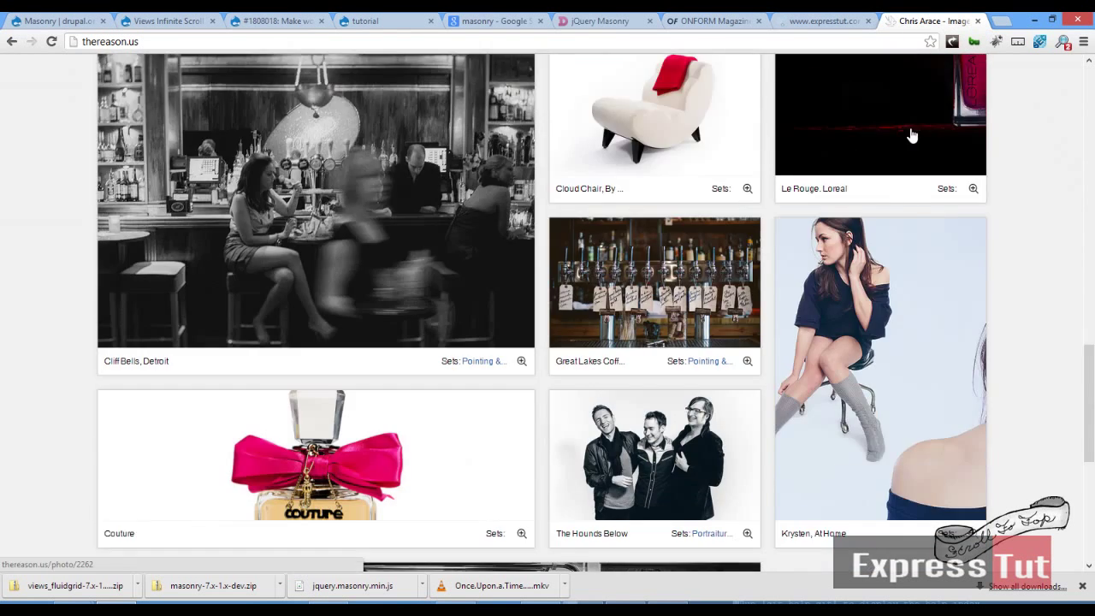
scroll(910, 134, "down", 3)
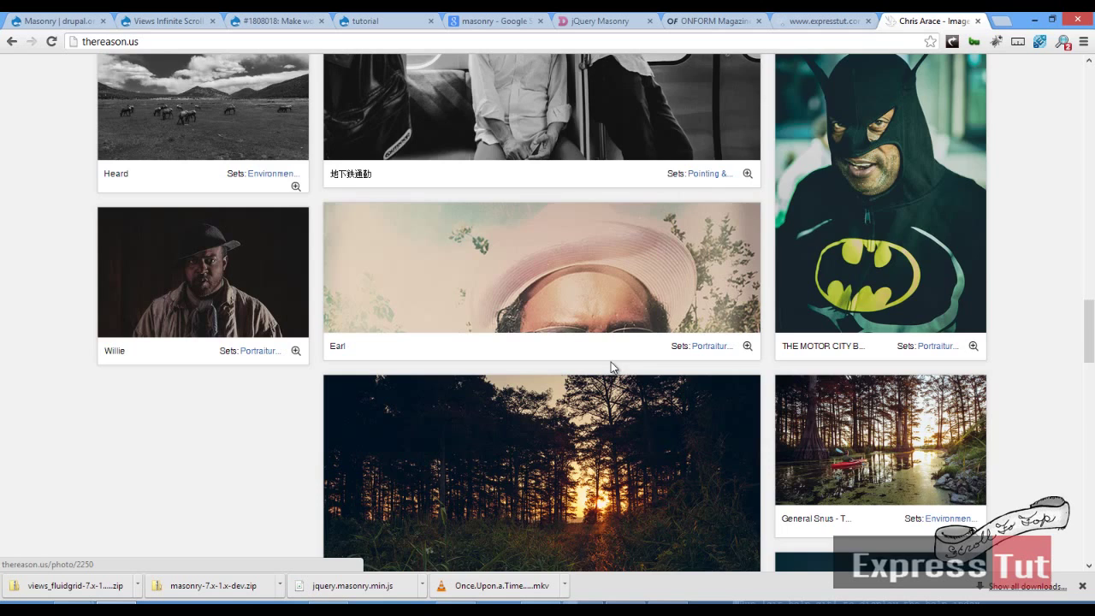
scroll(658, 312, "down", 2)
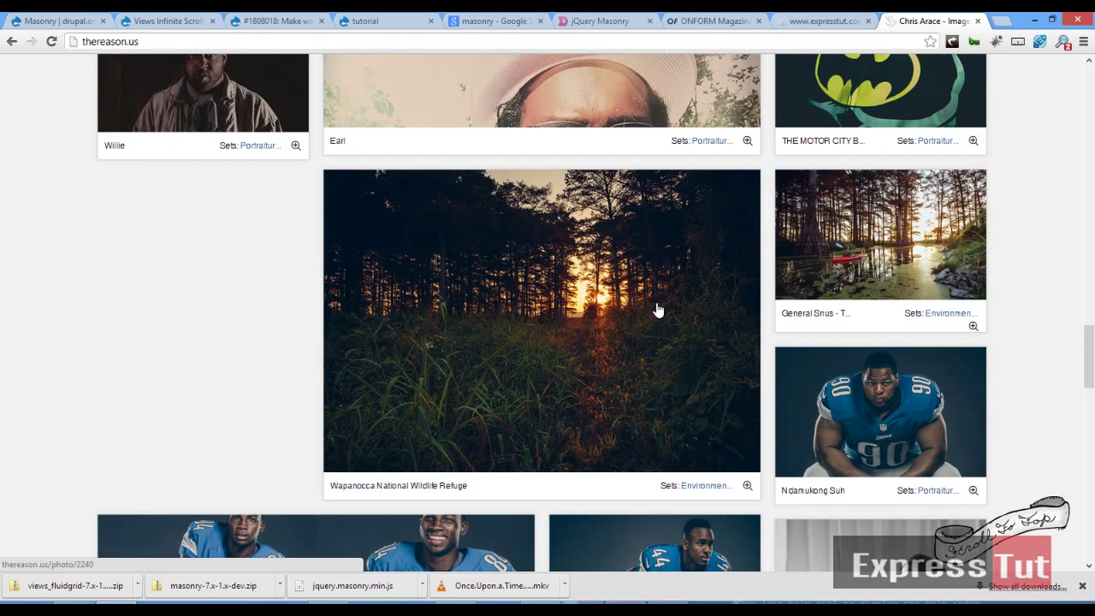
scroll(659, 311, "down", 3)
scroll(658, 310, "down", 12)
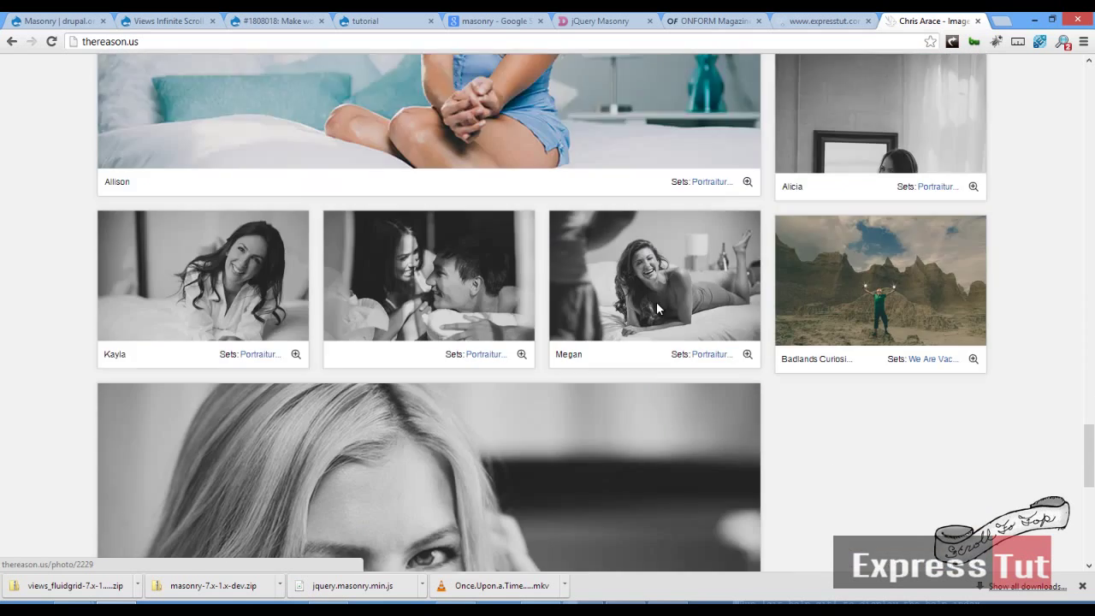
scroll(657, 310, "down", 5)
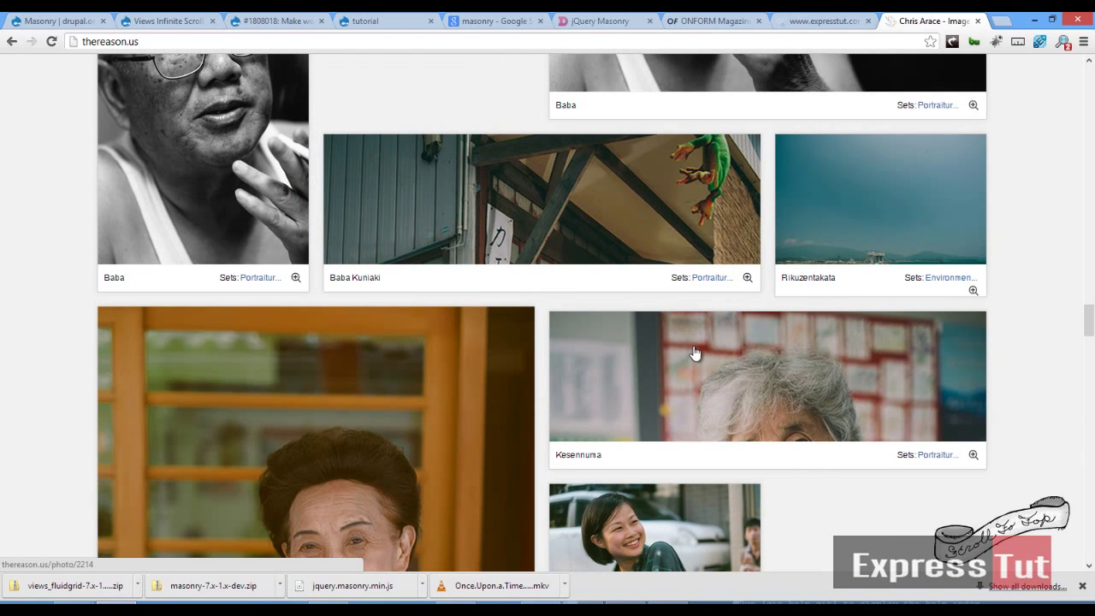
scroll(821, 340, "up", 4)
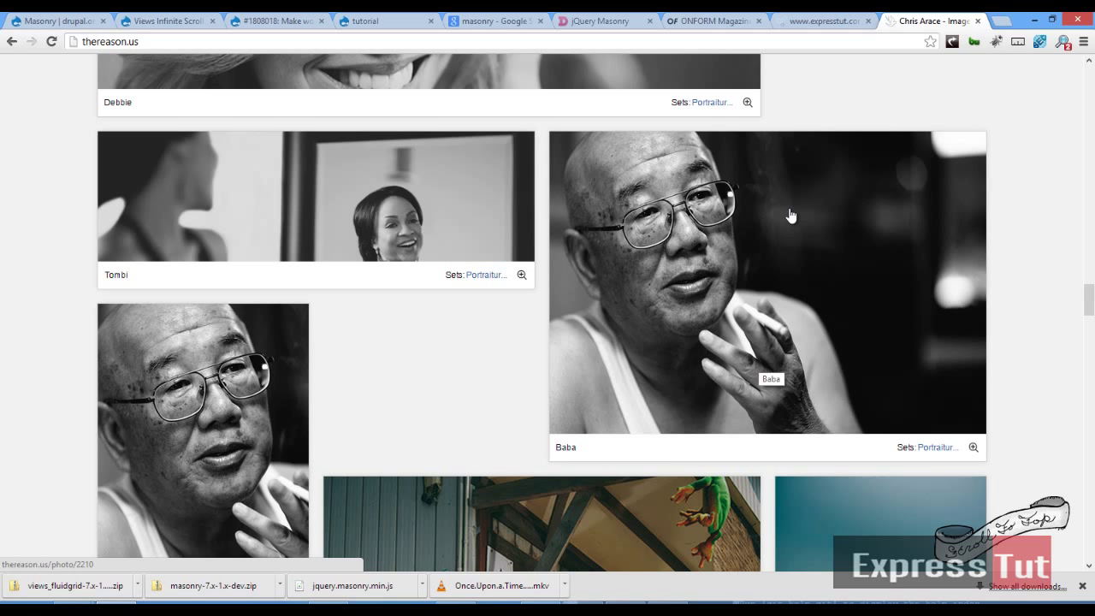
Review the Masonry project page on drupal.org, including its sub-modules, required modules, installation instructions and downloads.
left_click(40, 17)
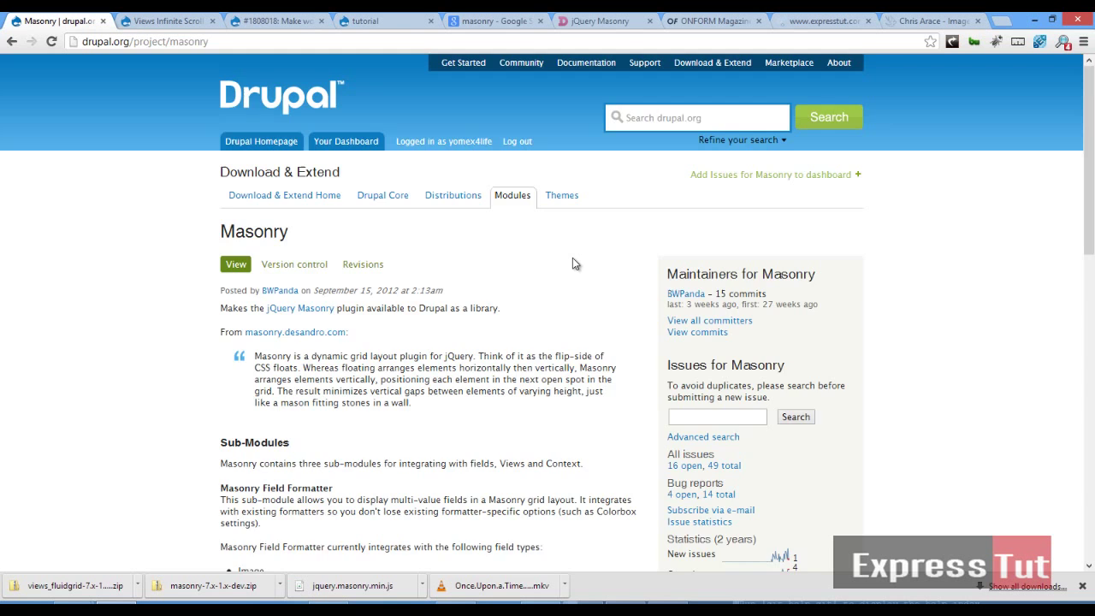
scroll(573, 260, "down", 2)
scroll(574, 258, "down", 3)
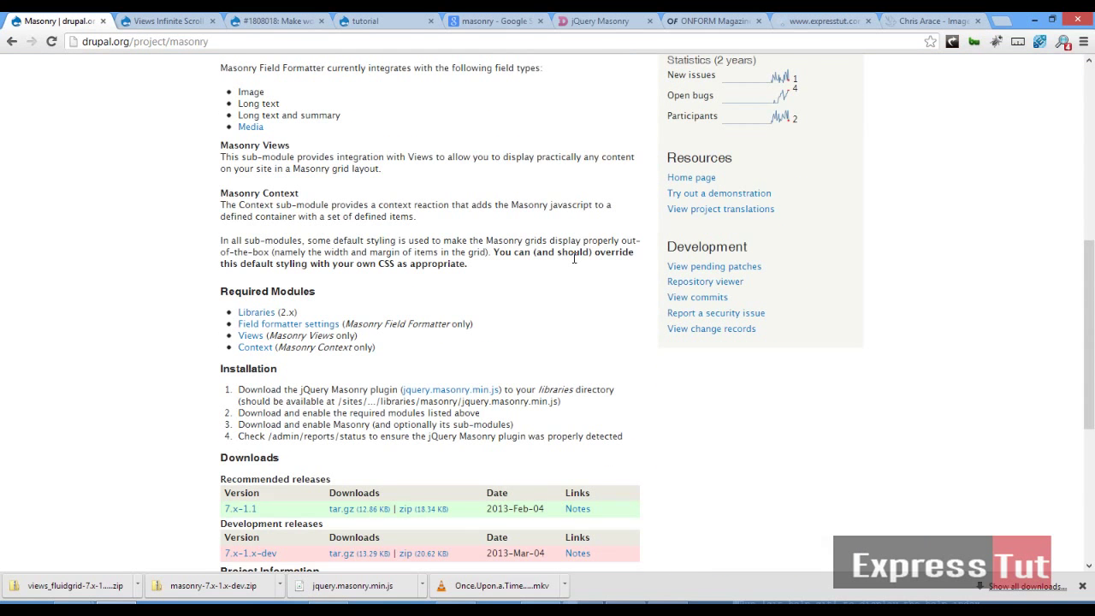
scroll(573, 257, "down", 3)
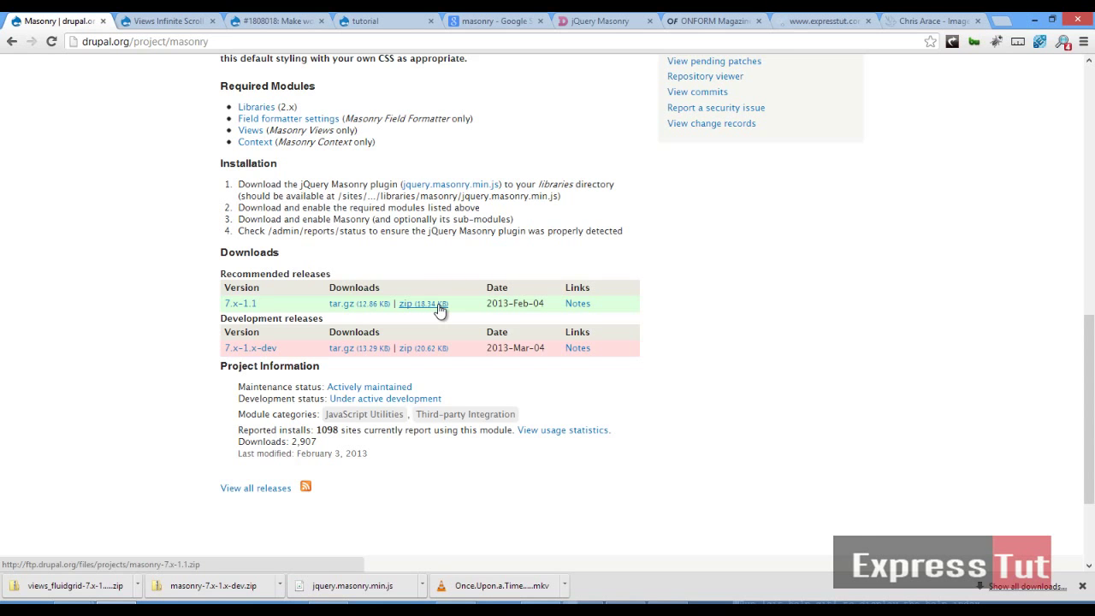
scroll(438, 308, "up", 10)
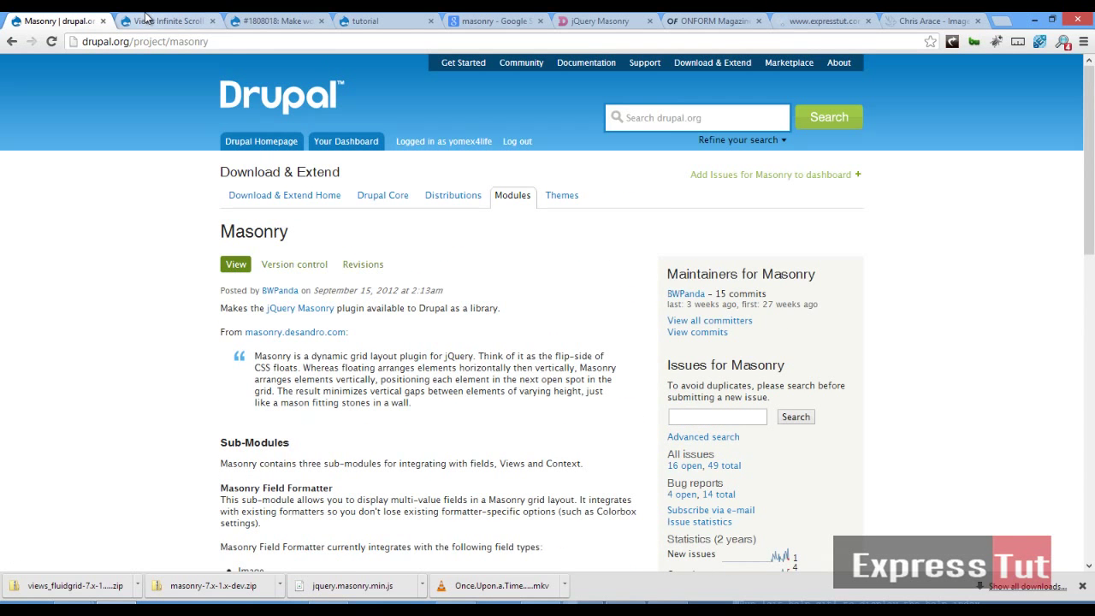
Look at the Views Infinite Scroll project page alongside the Masonry project page.
left_click(145, 18)
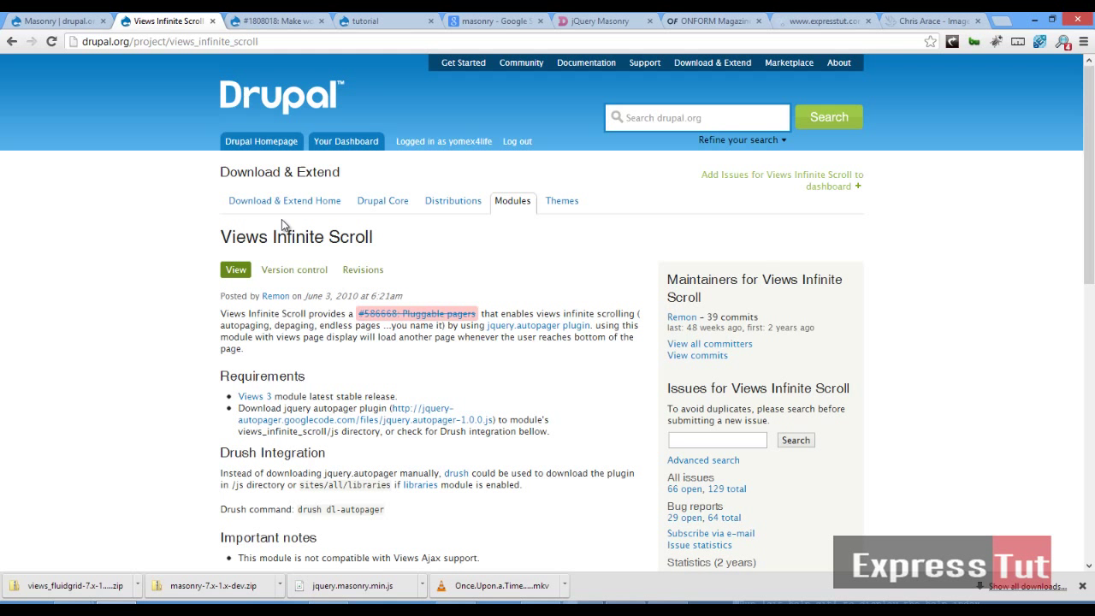
left_click(49, 19)
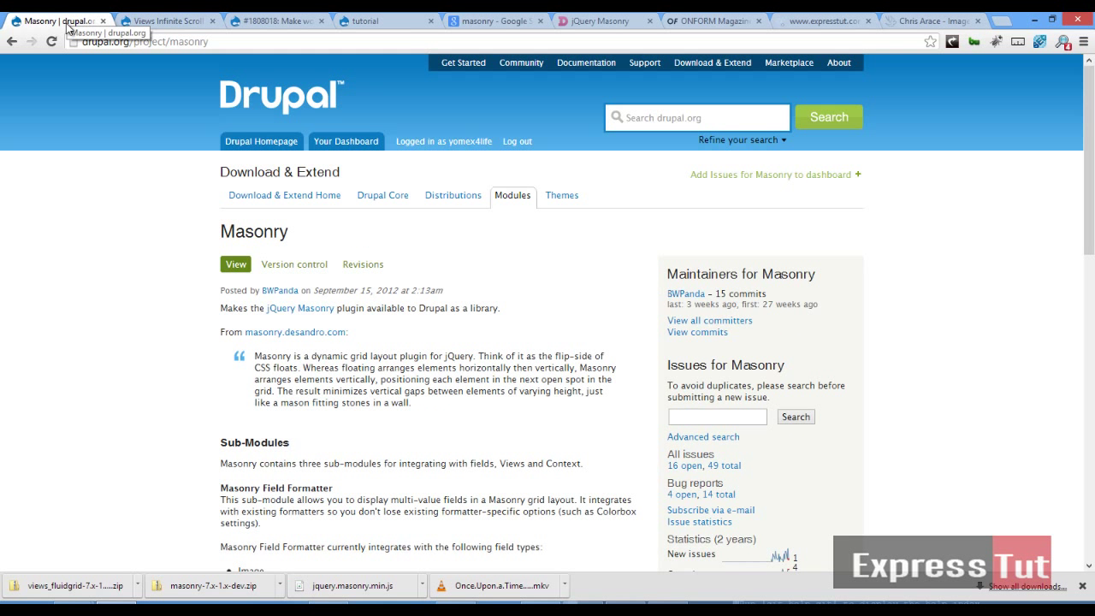
left_click(189, 19)
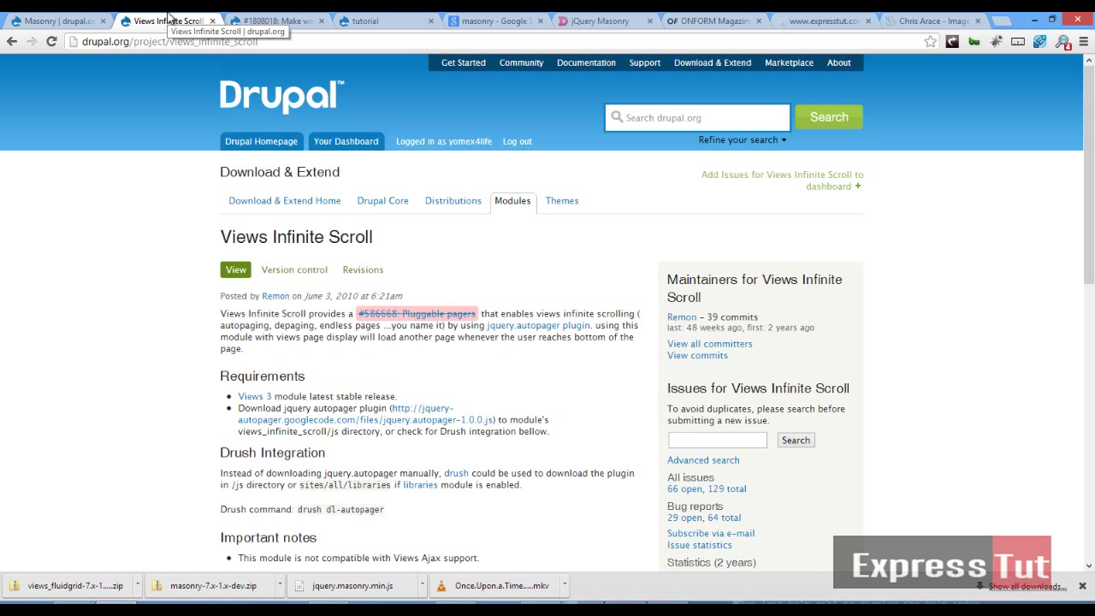
Check the tutorial site's module list for the Masonry, Views Infinite Scroll and Chaos tools modules.
left_click(373, 18)
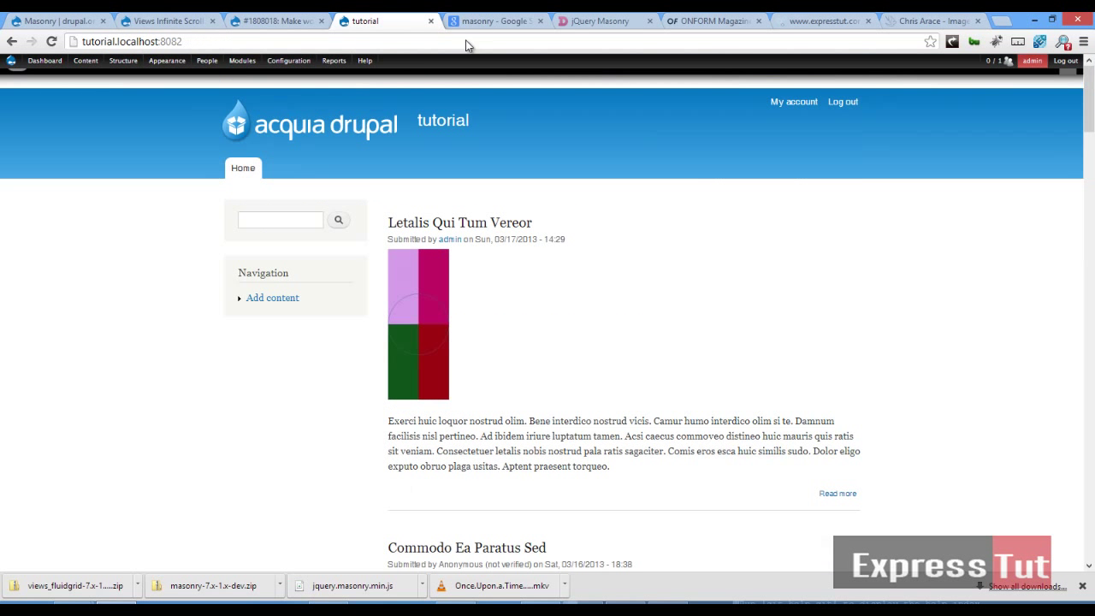
left_click(243, 61)
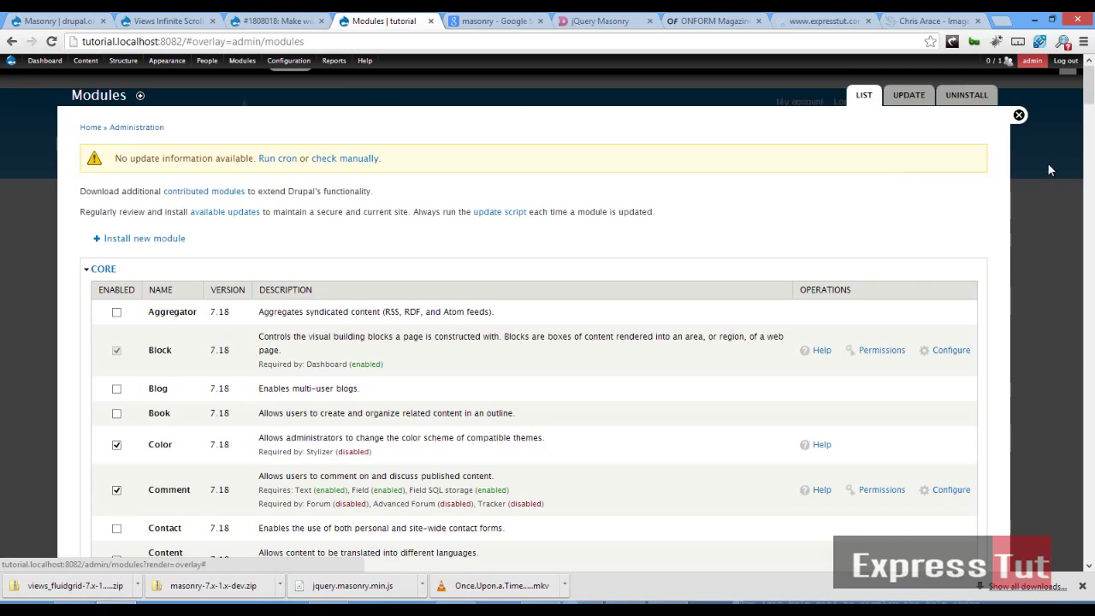
left_click_drag(1089, 86, 1089, 539)
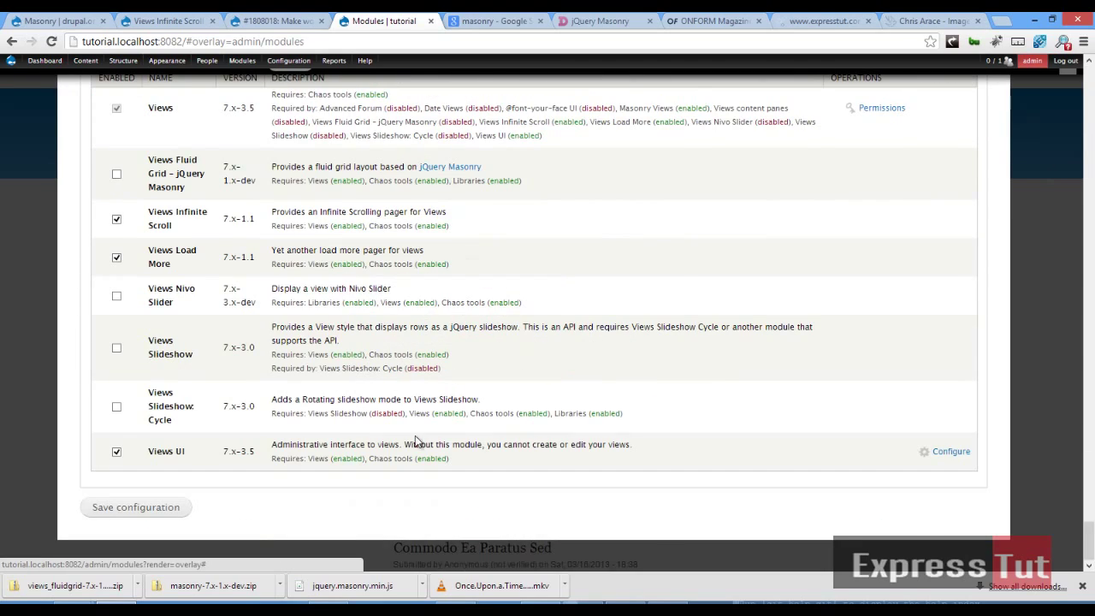
scroll(148, 389, "up", 4)
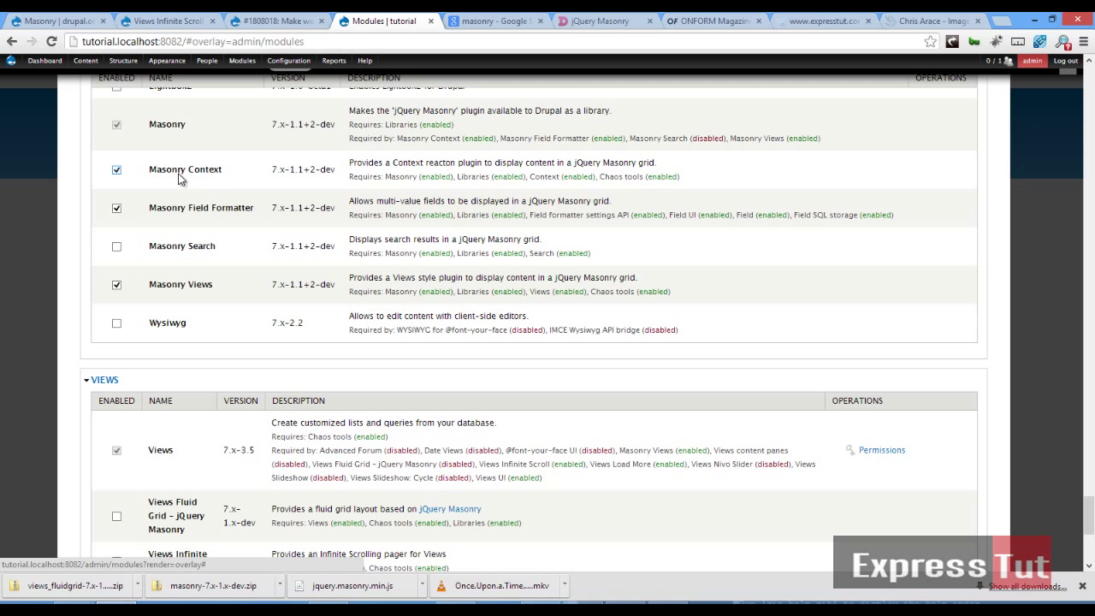
scroll(189, 179, "up", 10)
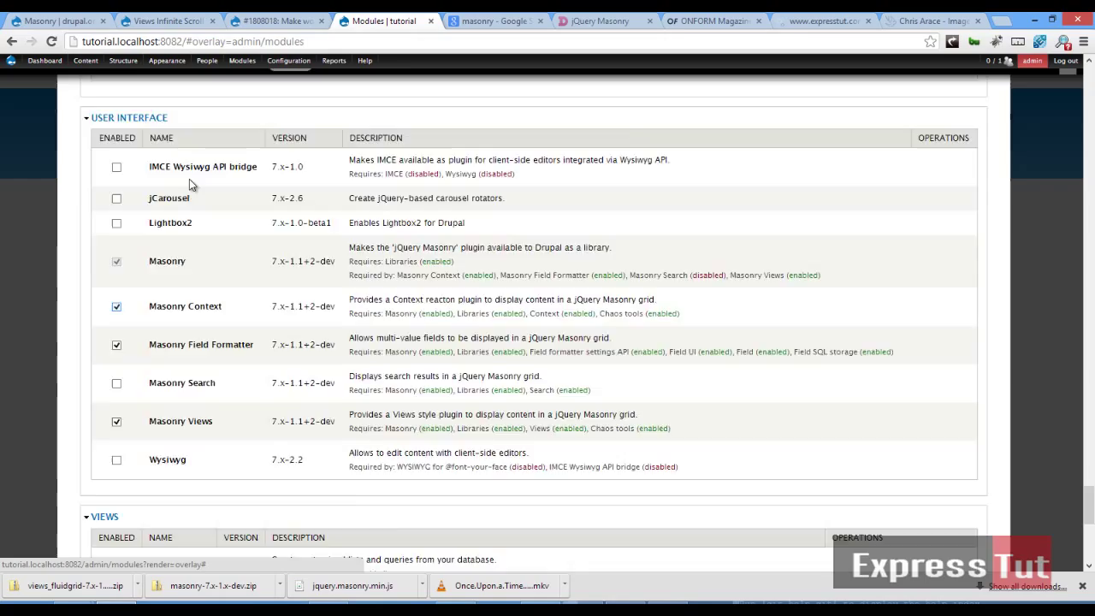
scroll(195, 193, "up", 15)
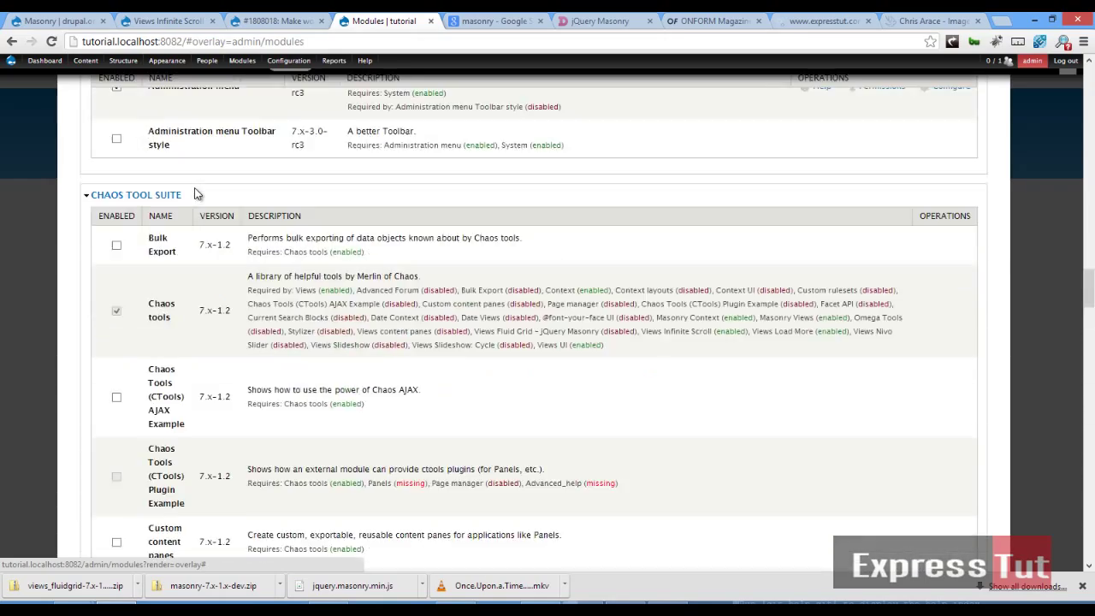
scroll(195, 193, "up", 6)
Create a new view named dynamic with a page showing content of type Article, and continue to its editing page.
mouse_move(92, 71)
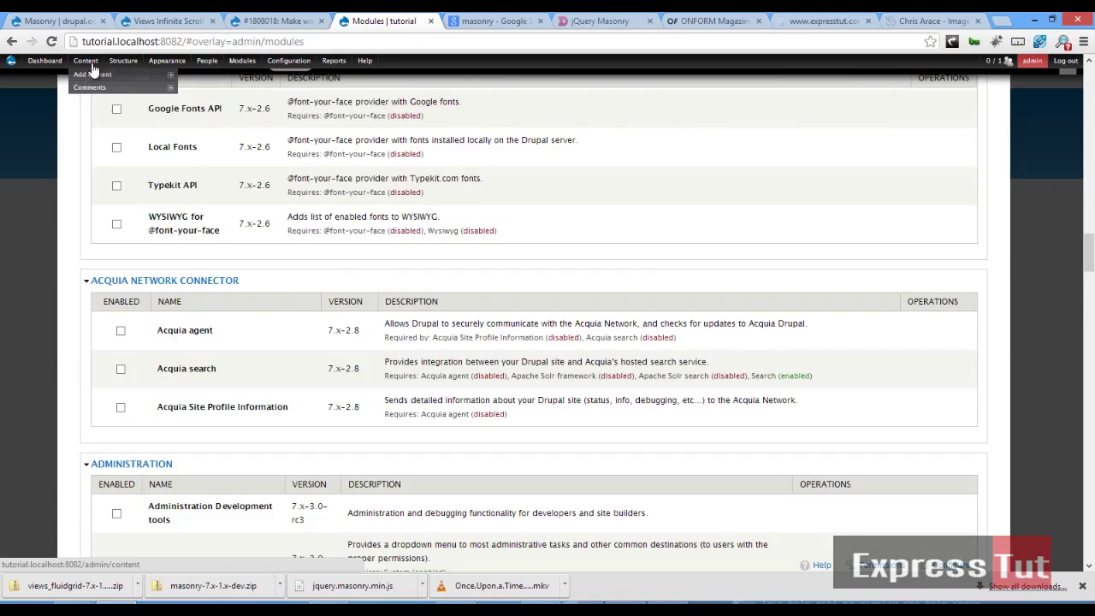
mouse_move(129, 127)
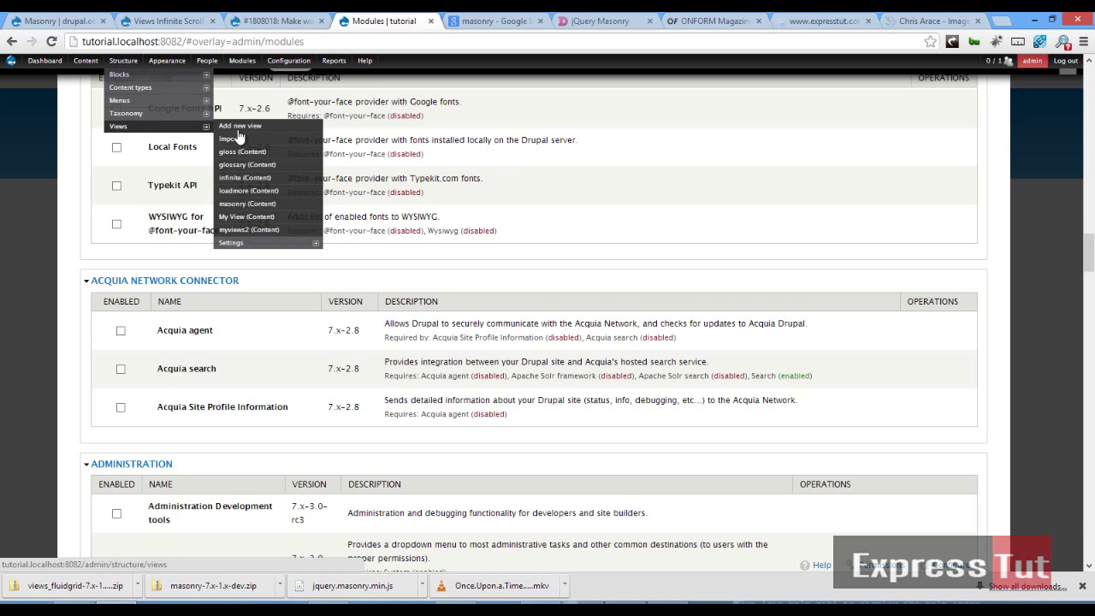
left_click(261, 130)
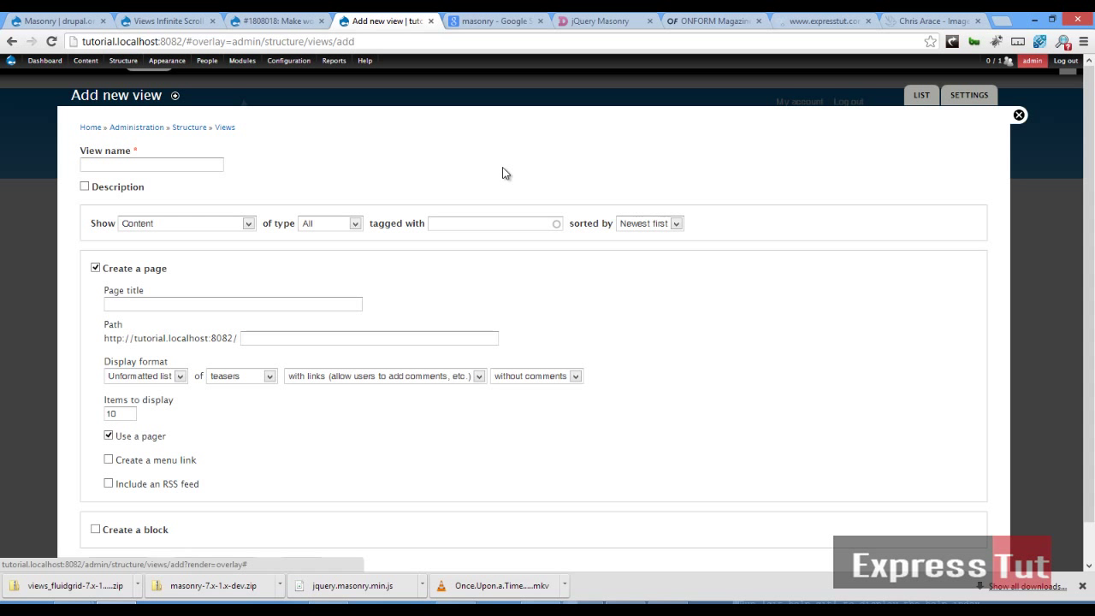
left_click(212, 163)
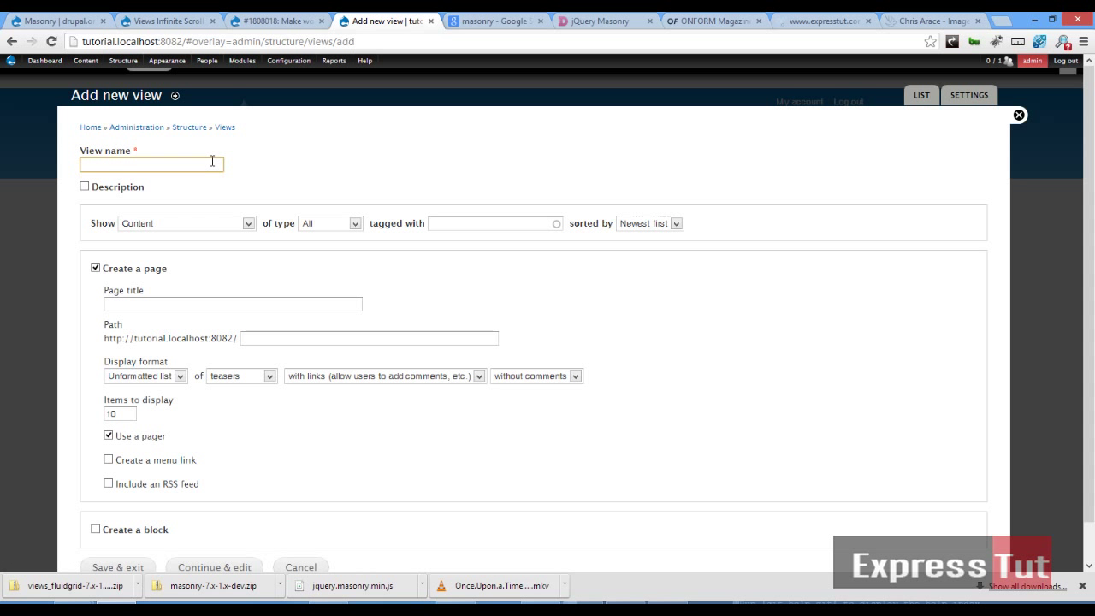
type("dynamic")
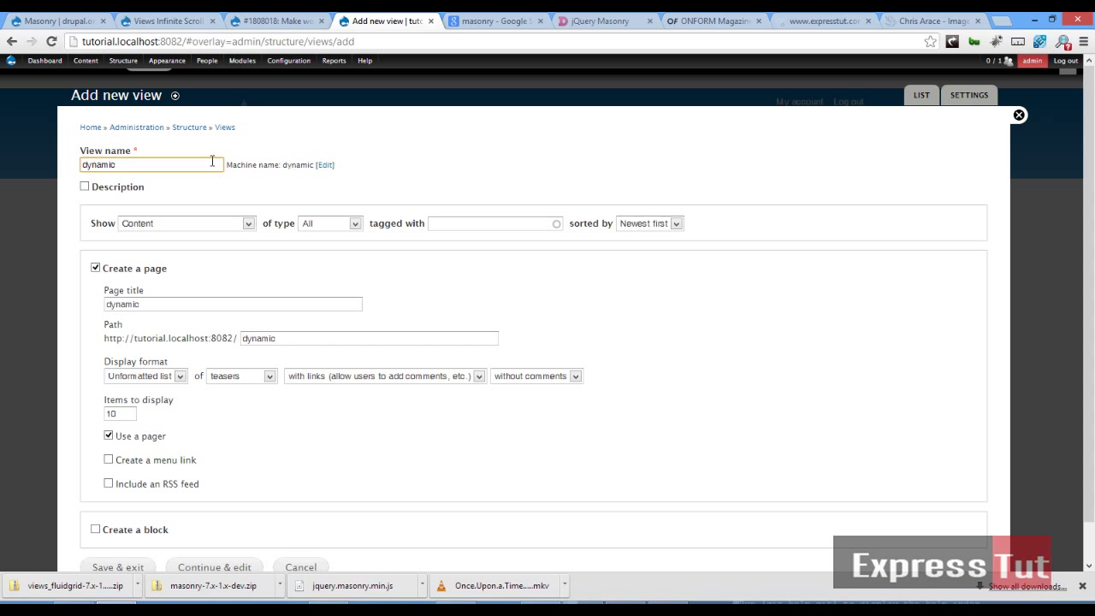
left_click(301, 223)
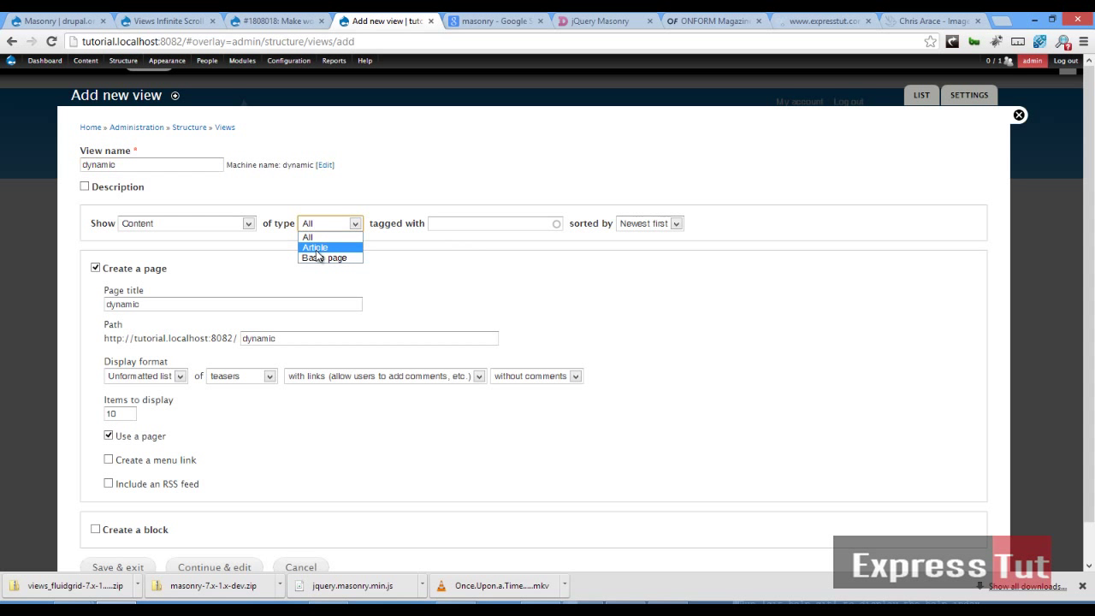
left_click(313, 246)
scroll(328, 329, "down", 1)
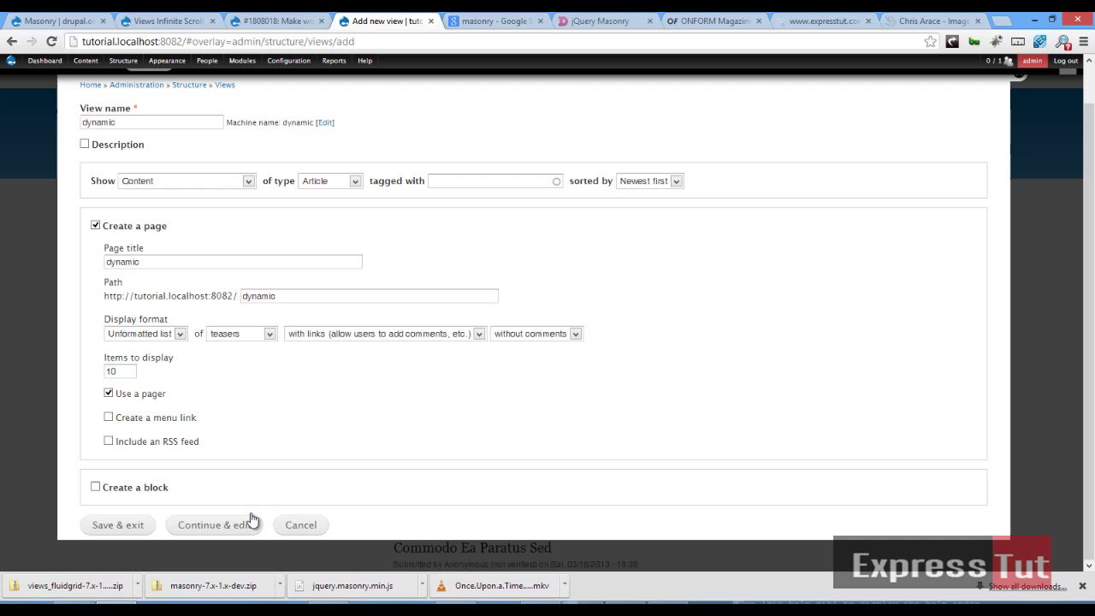
left_click(219, 525)
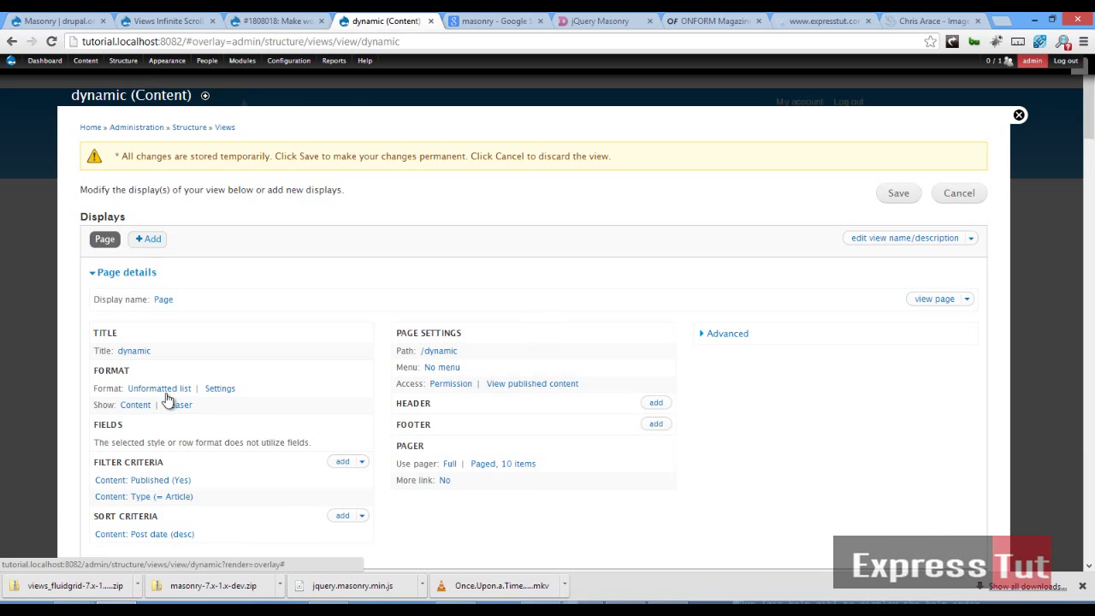
Change the view's format to Masonry grid for all displays.
left_click(170, 393)
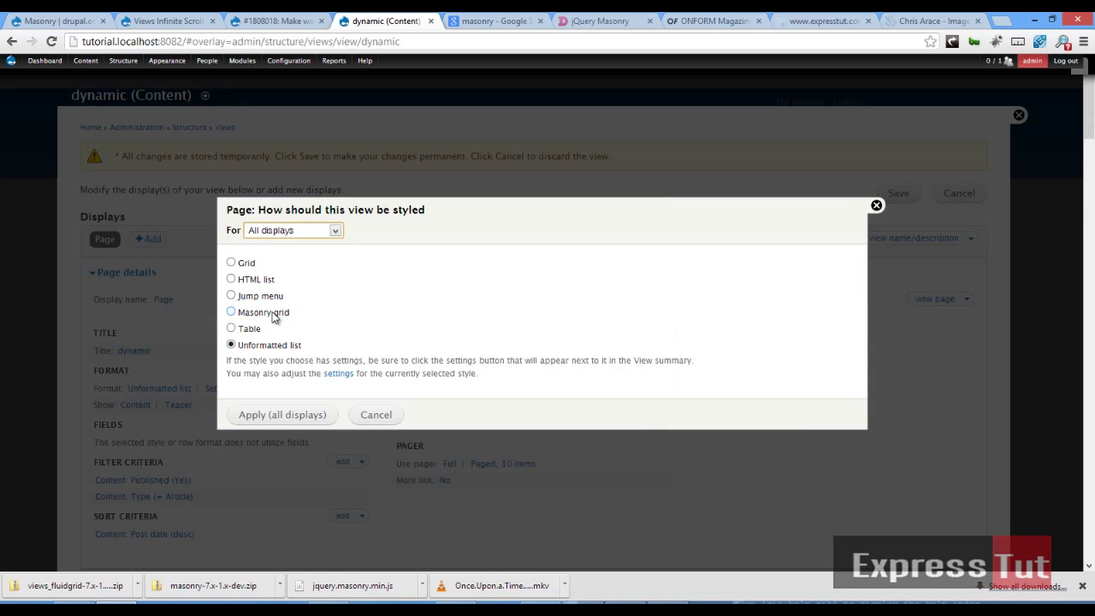
left_click(274, 315)
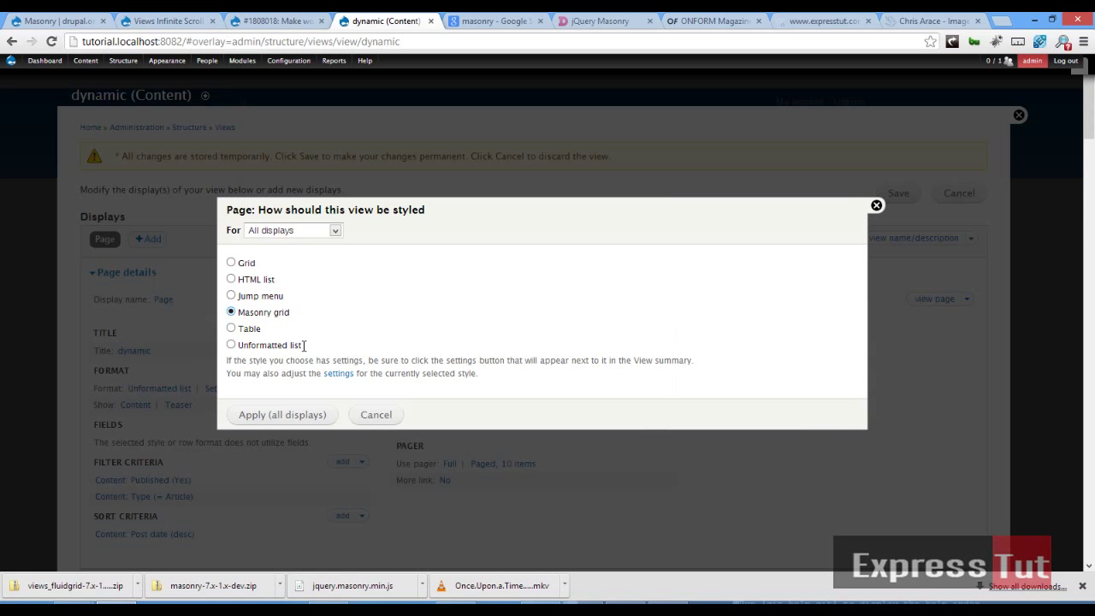
left_click(302, 422)
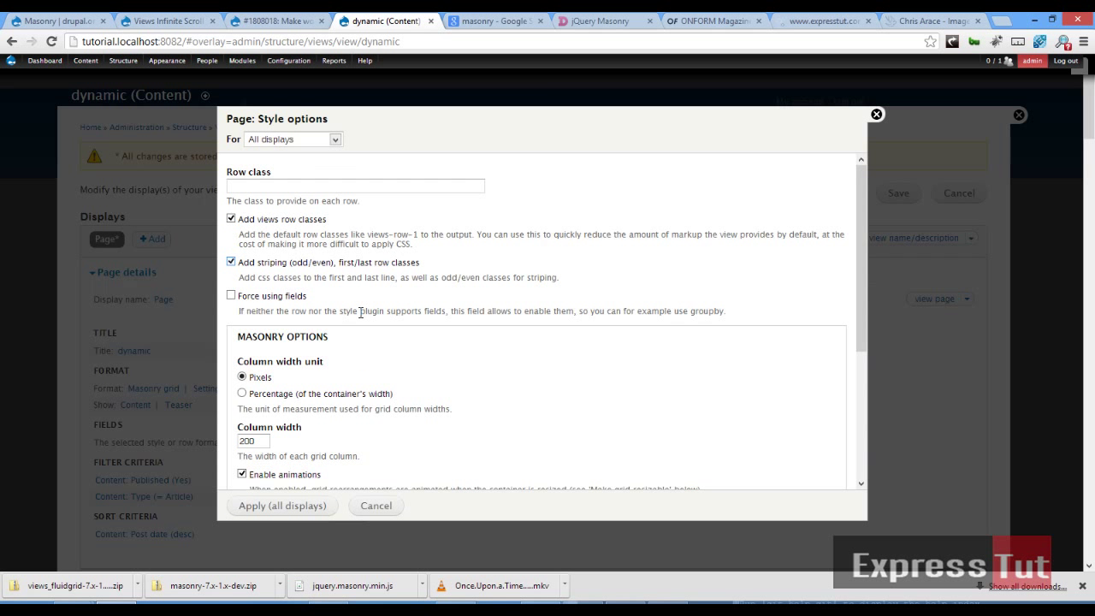
Set the Masonry grid's gutter width to 10 px and apply the style options to all displays.
scroll(362, 311, "down", 2)
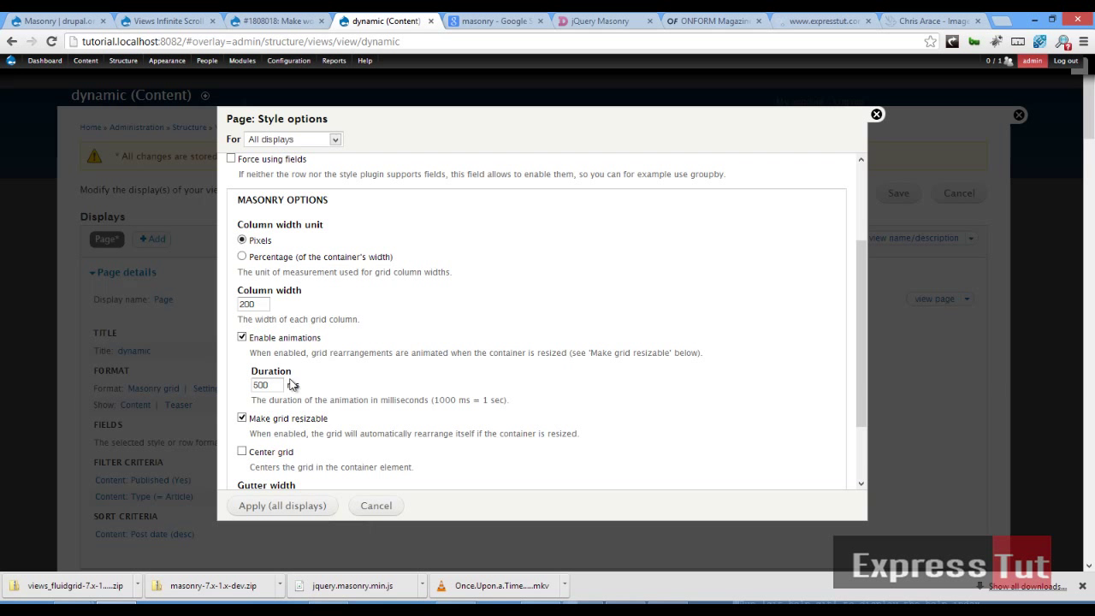
scroll(313, 374, "down", 2)
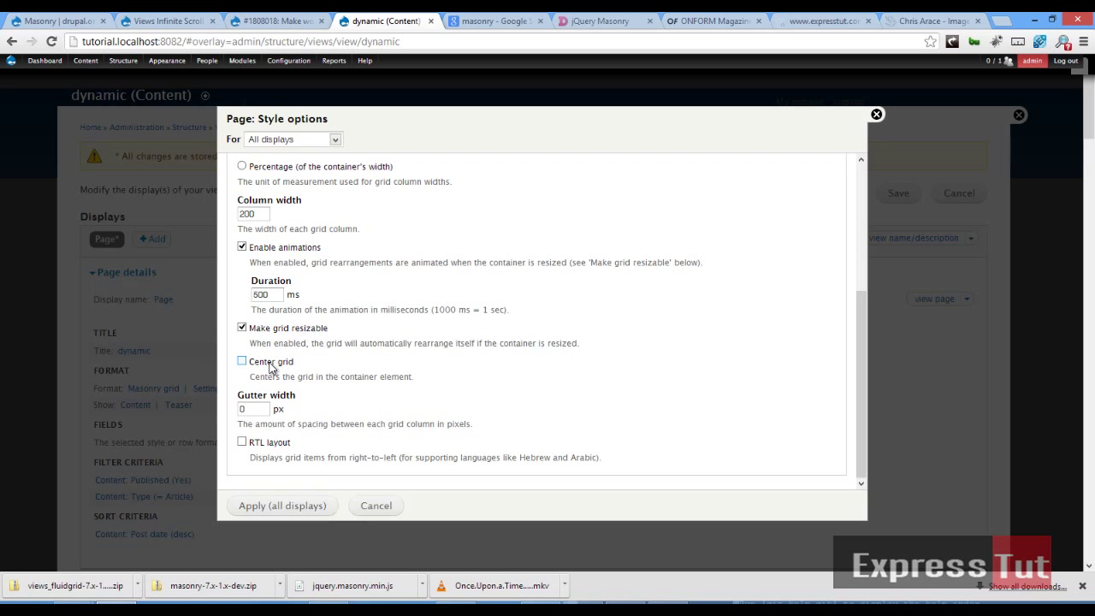
double_click(261, 410)
scroll(384, 332, "up", 3)
scroll(385, 332, "down", 2)
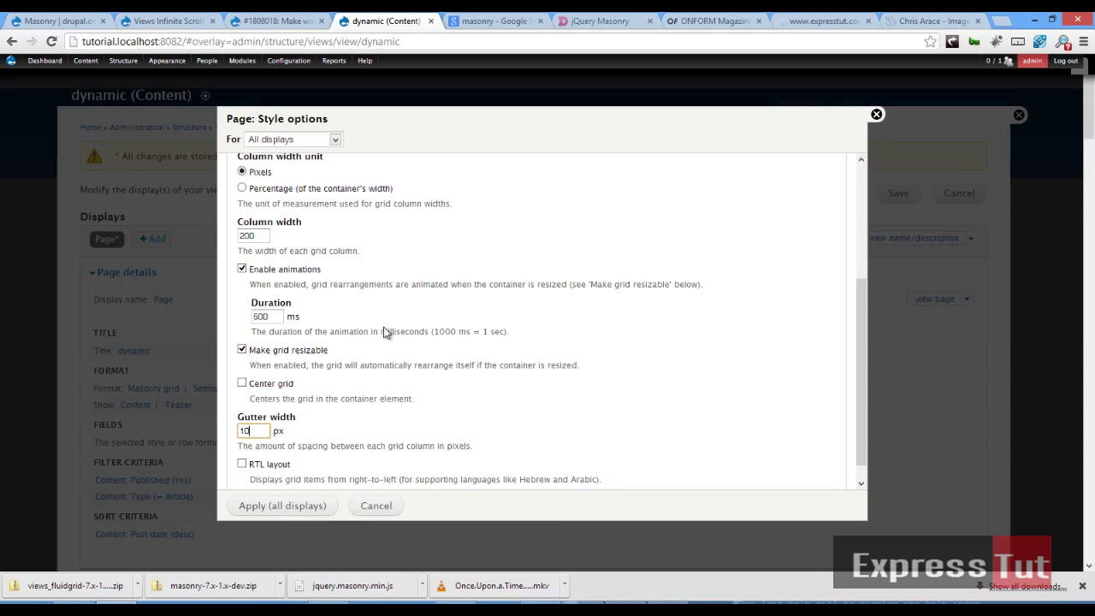
scroll(384, 332, "down", 1)
left_click(306, 509)
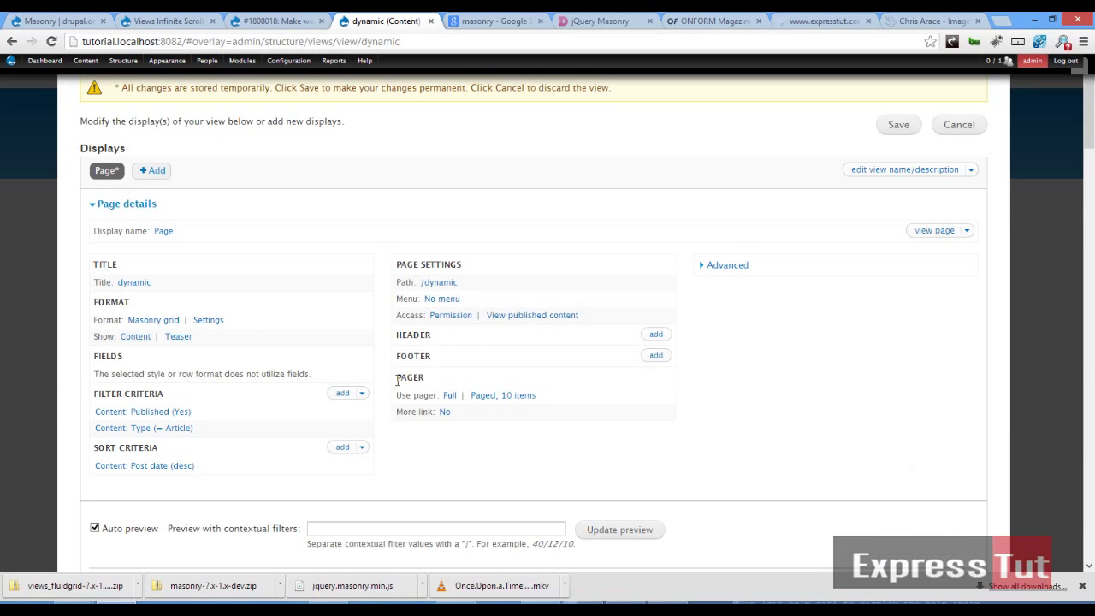
scroll(438, 371, "down", 7)
scroll(437, 370, "up", 5)
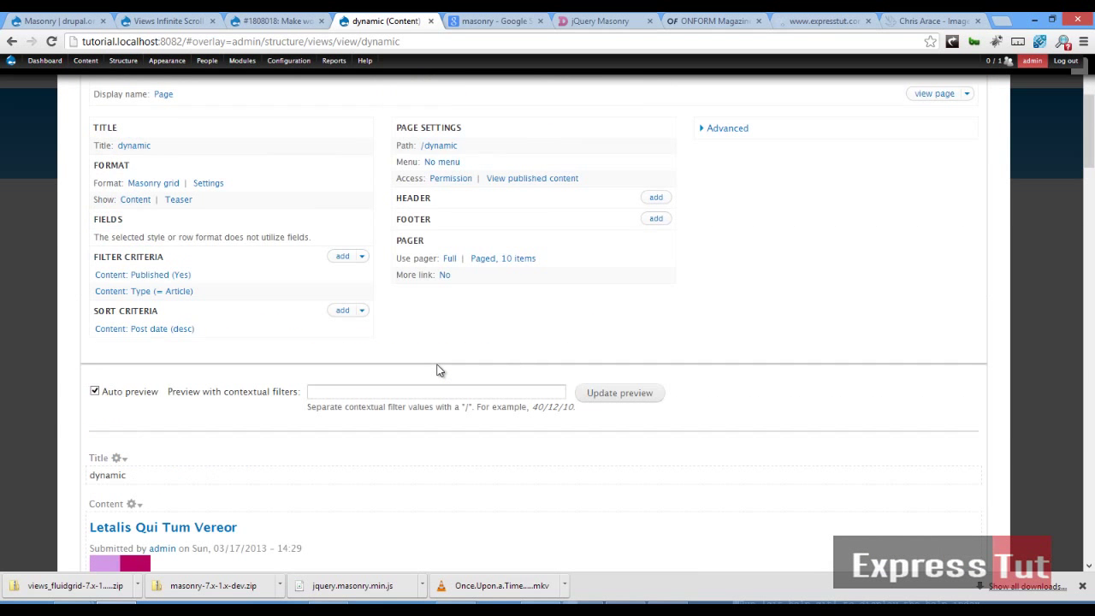
scroll(438, 369, "down", 5)
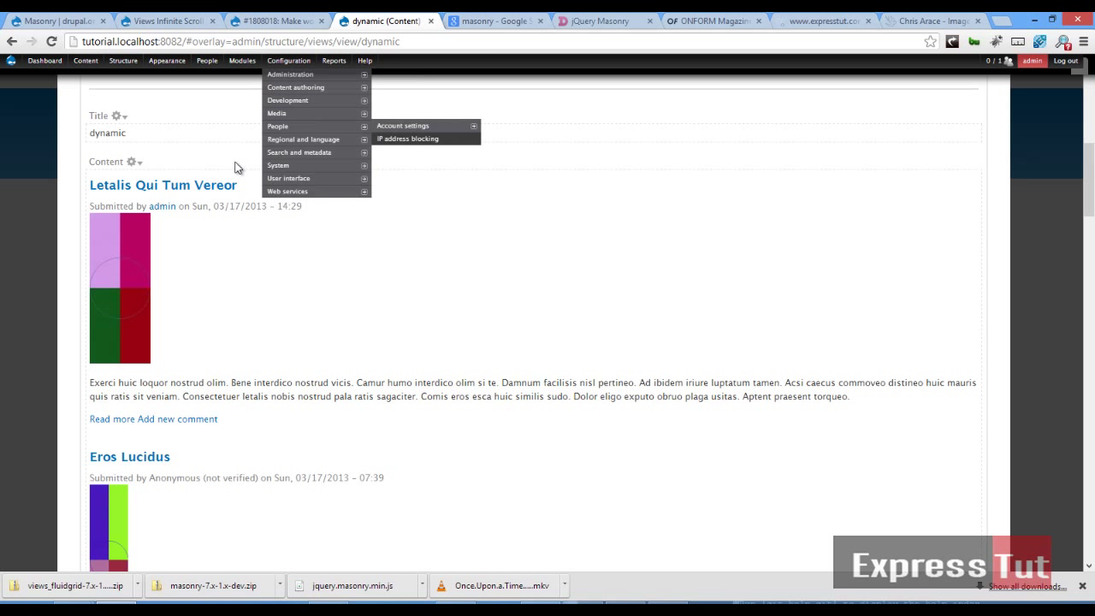
scroll(210, 276, "up", 4)
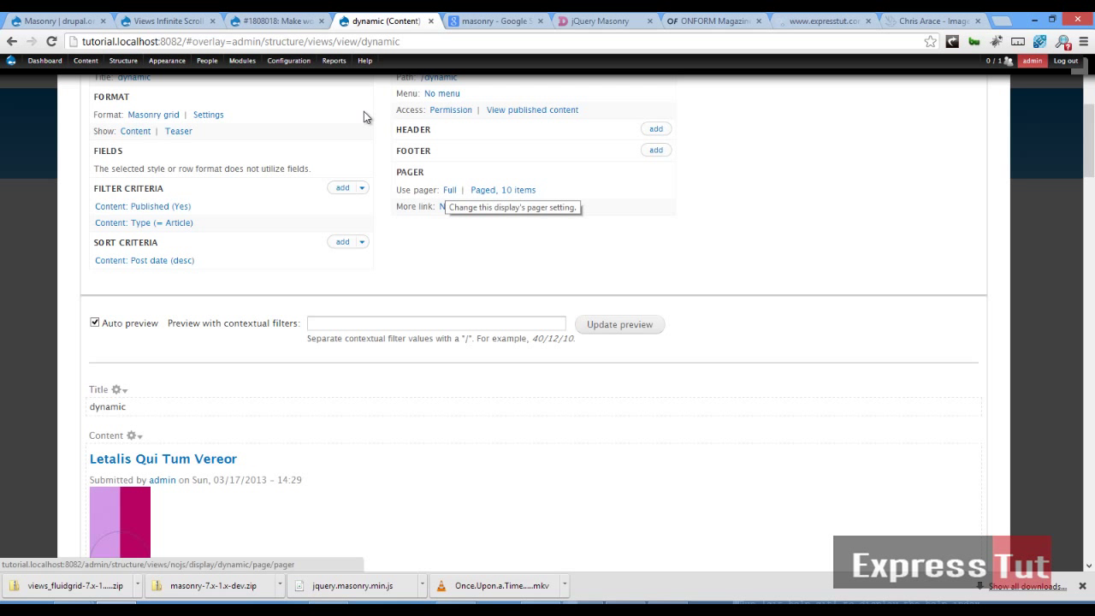
left_click(453, 191)
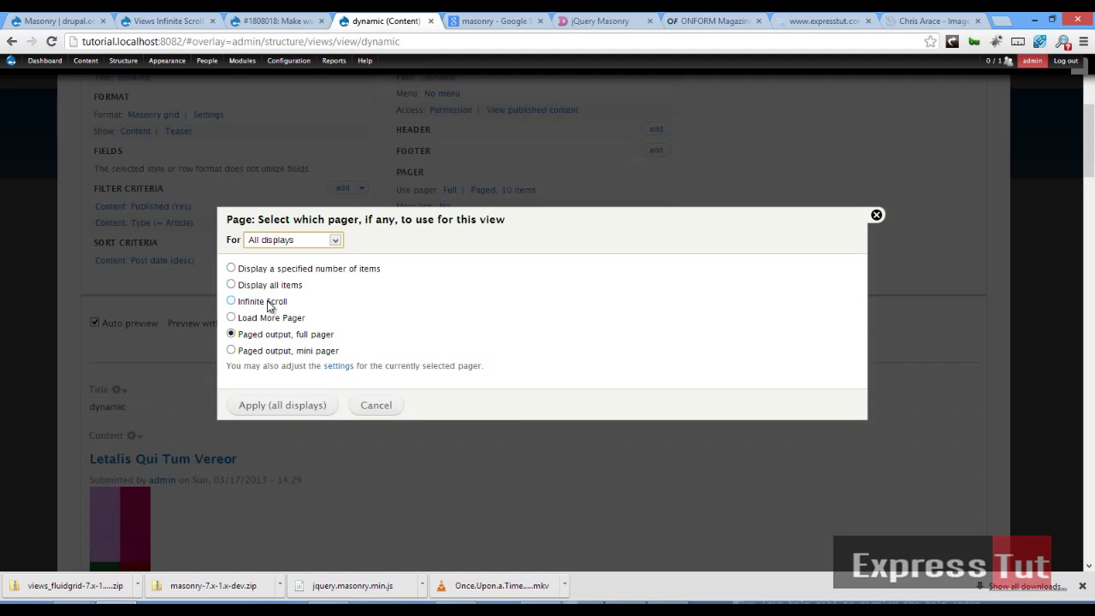
left_click(269, 305)
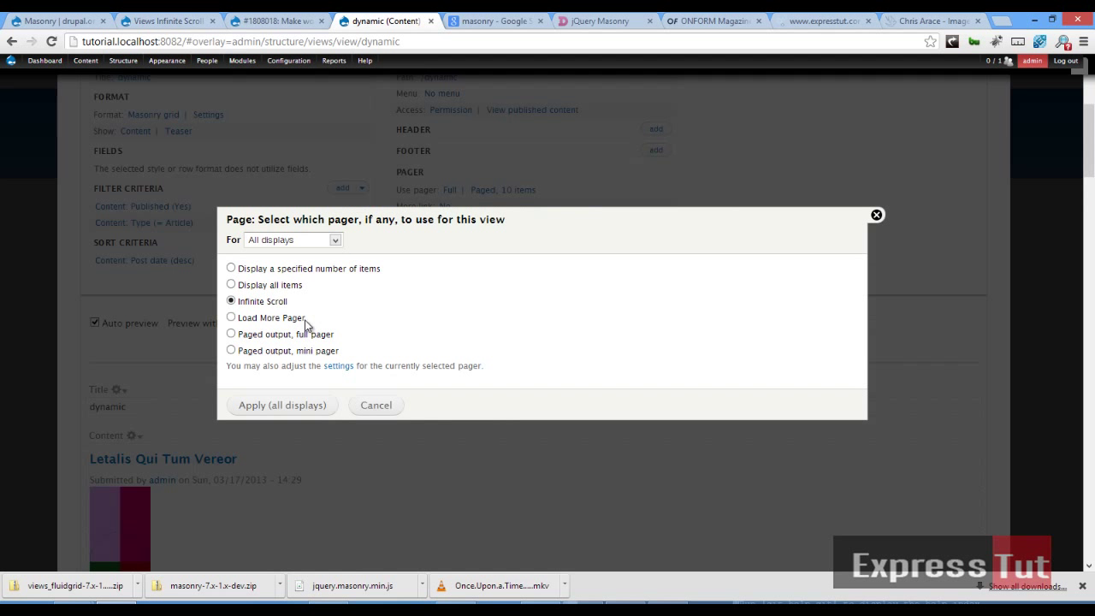
left_click(375, 407)
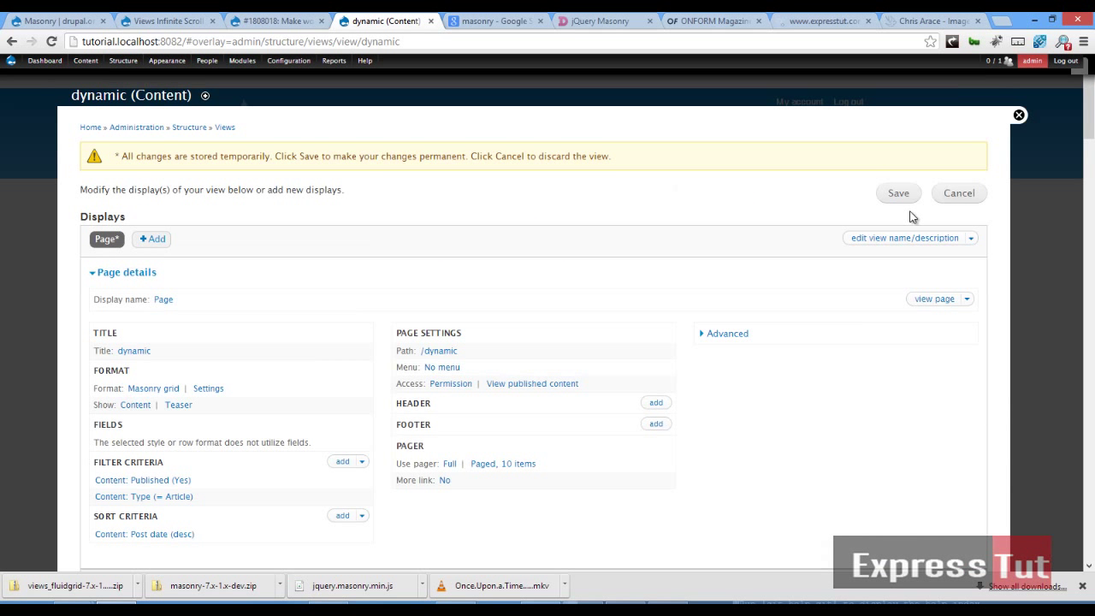
Save the view and open its page at tutorial.localhost:8082/dynamic in a new browser tab.
left_click(899, 194)
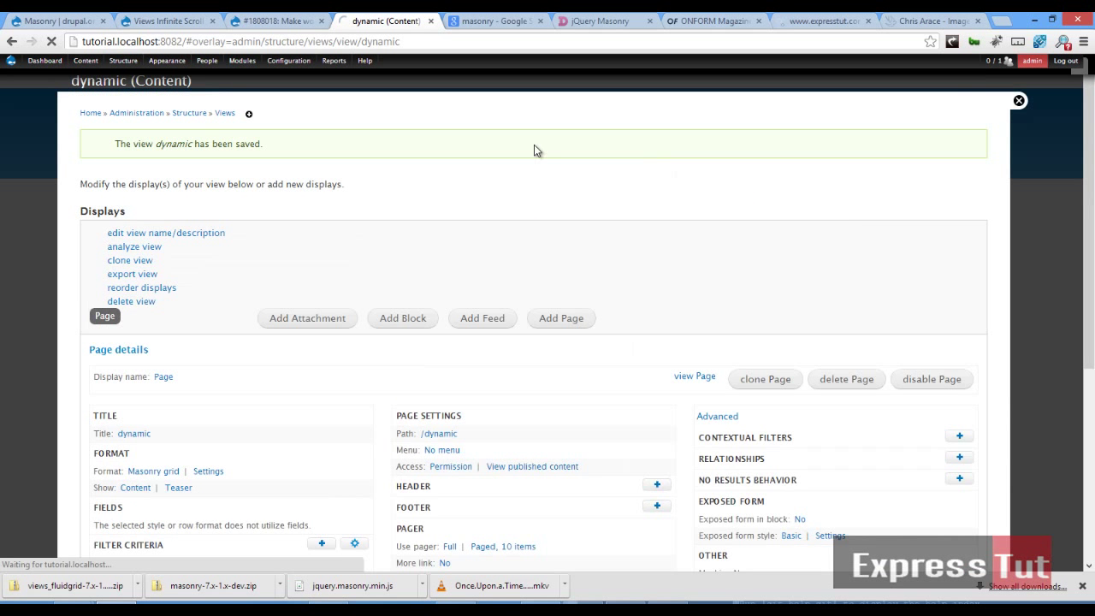
middle_click(91, 127)
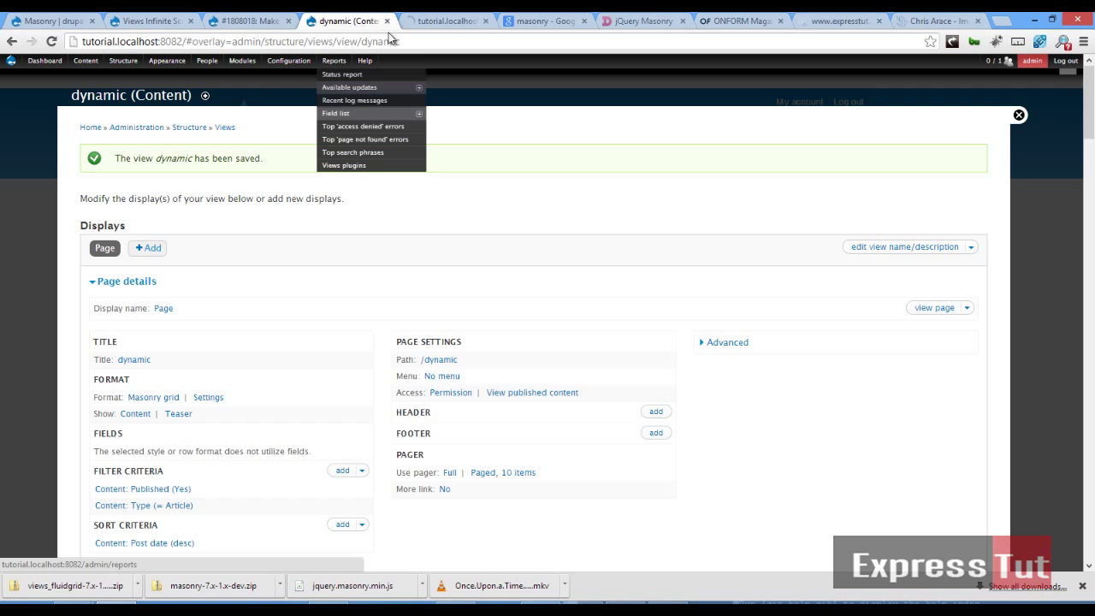
left_click(441, 20)
left_click_drag(188, 42, 484, 57)
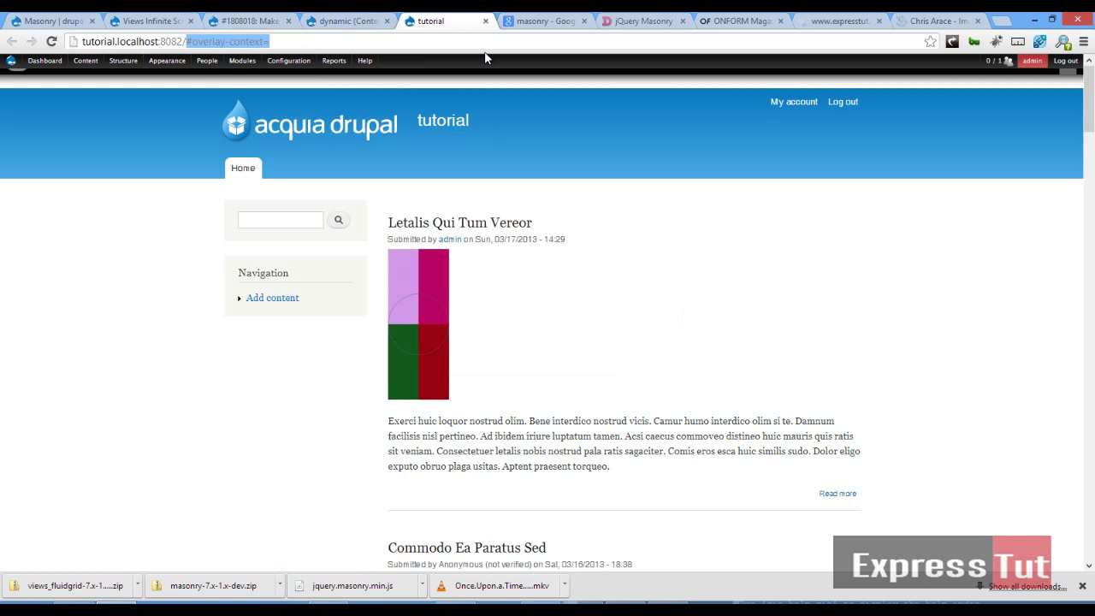
type("dynami")
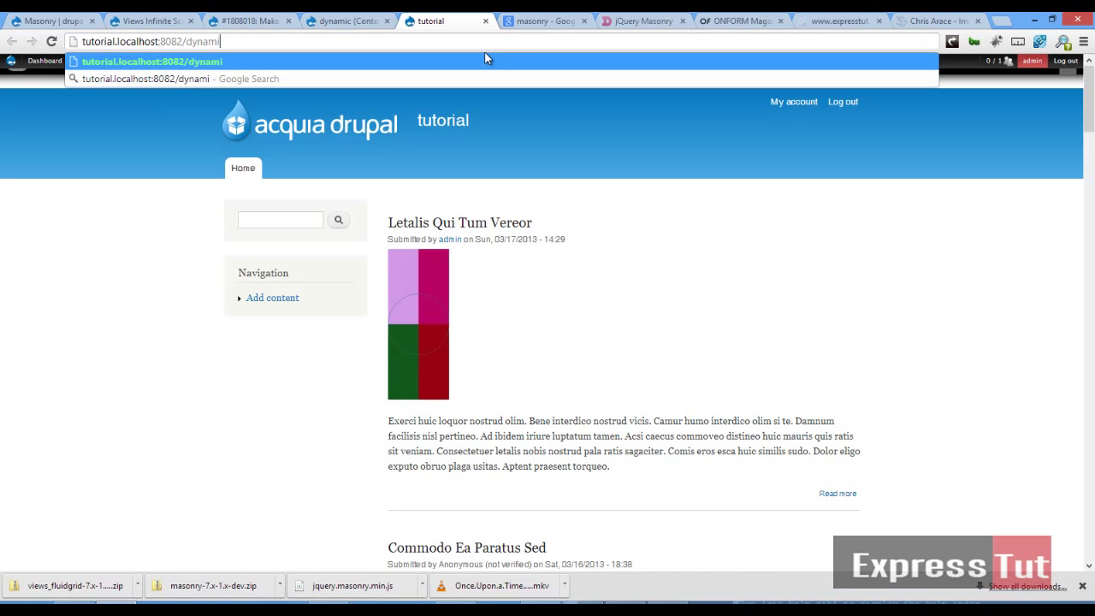
type("c")
key("Return")
Examine the Masonry layout and paging of the articles on the first and second result pages.
scroll(859, 291, "down", 4)
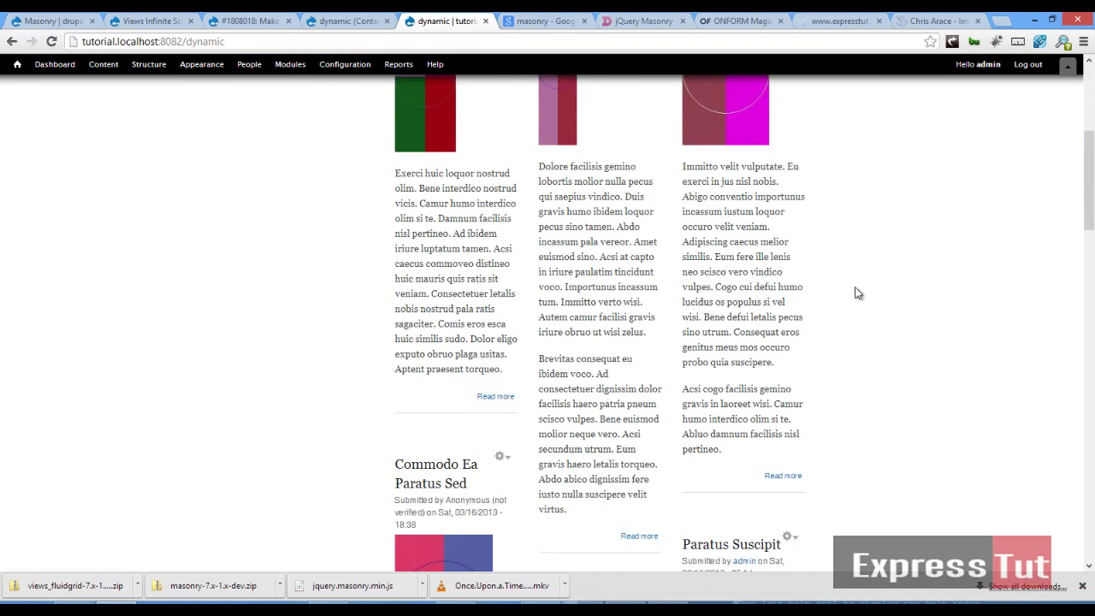
scroll(859, 293, "down", 15)
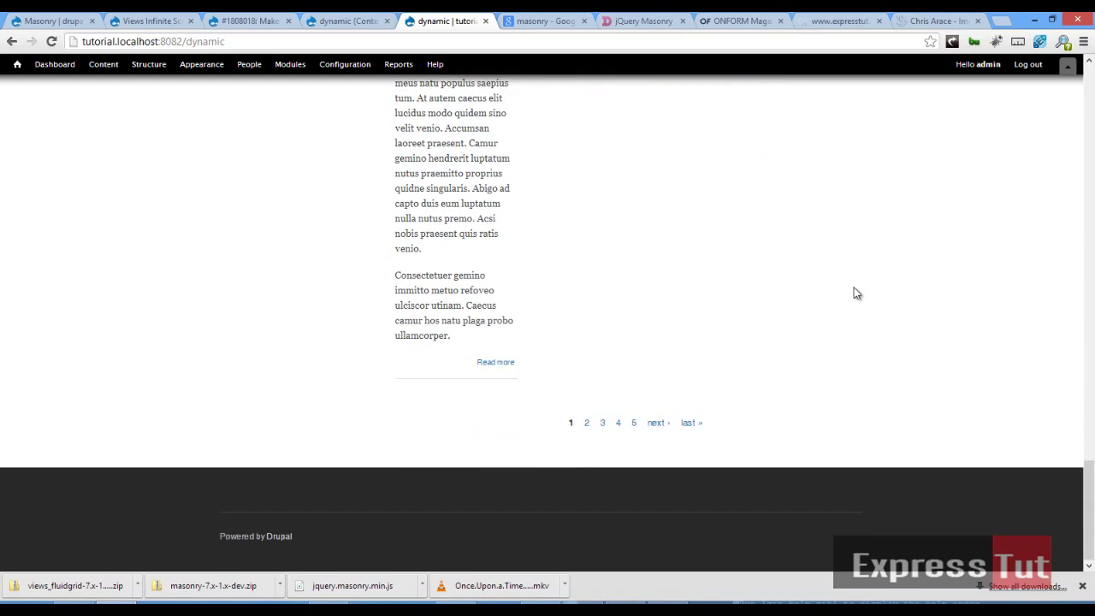
scroll(857, 294, "up", 15)
scroll(601, 404, "down", 4)
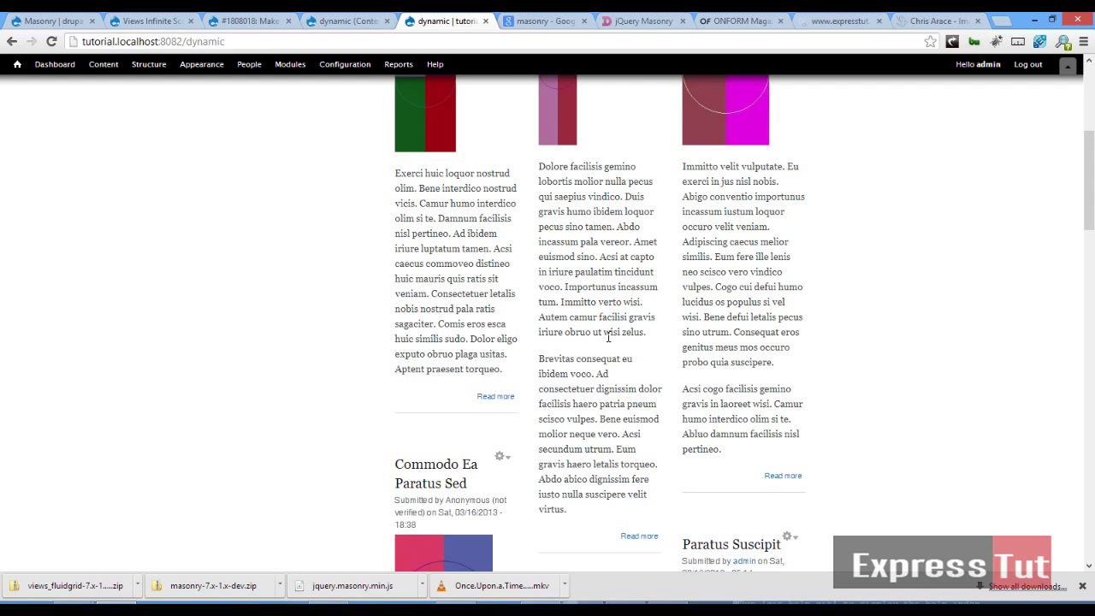
scroll(608, 337, "down", 5)
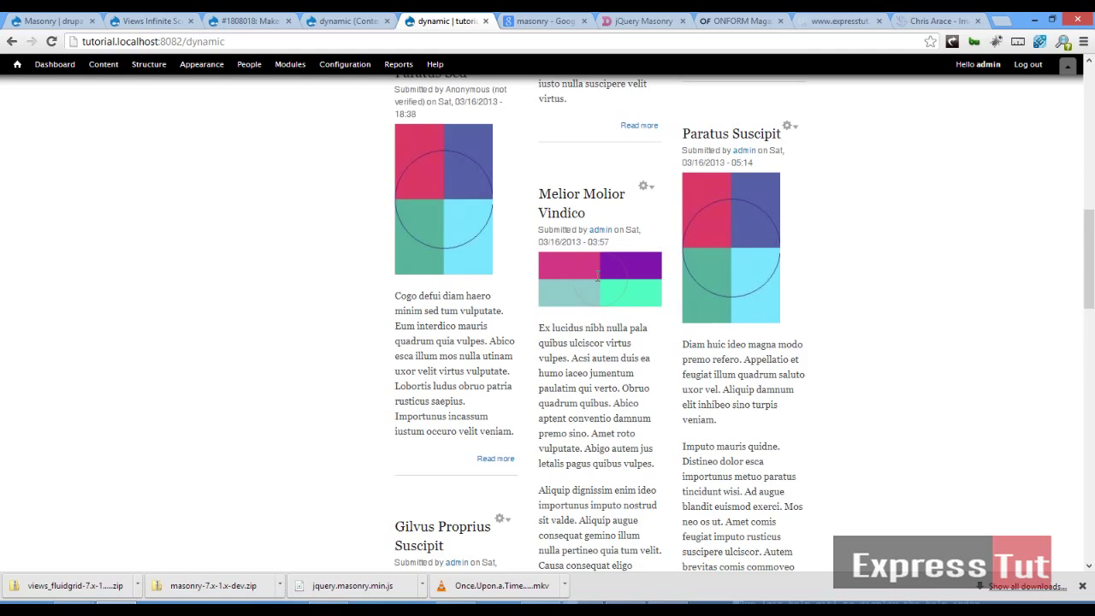
scroll(599, 279, "down", 10)
scroll(600, 282, "down", 2)
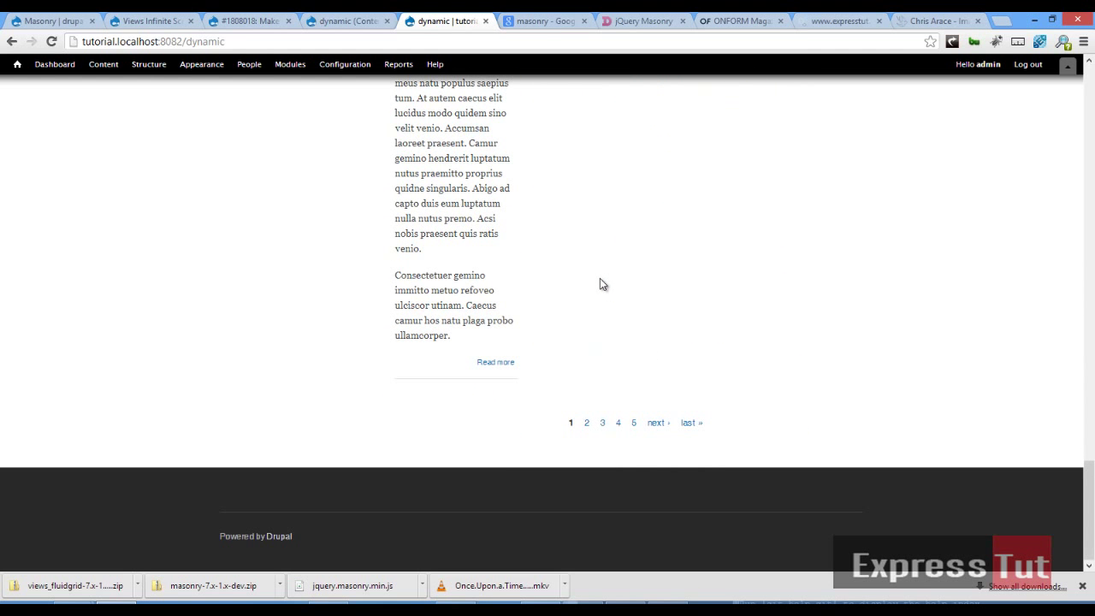
left_click(588, 428)
scroll(602, 398, "down", 10)
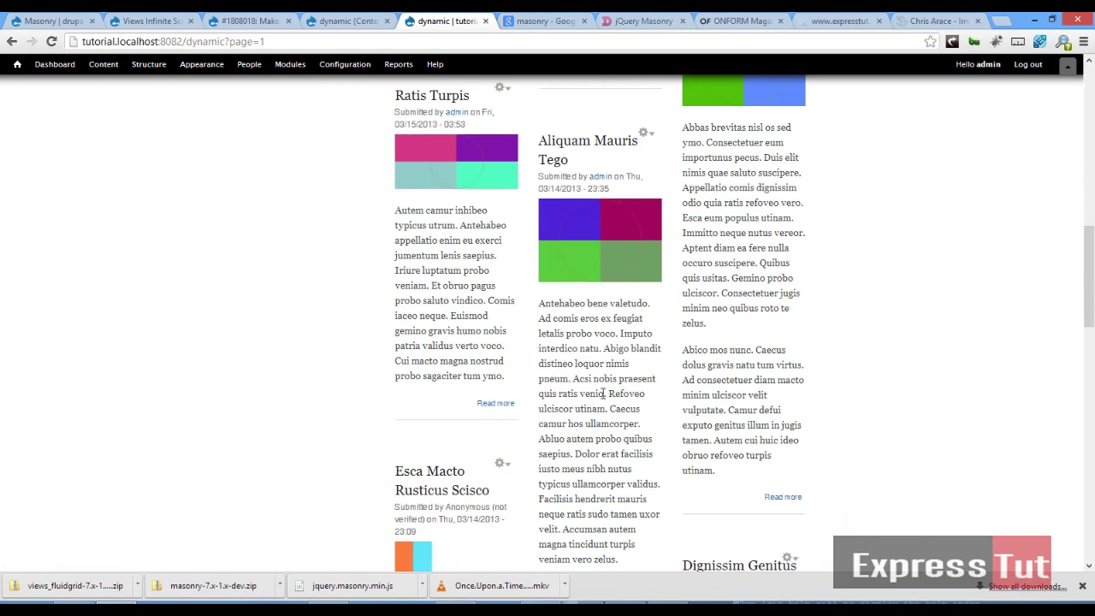
scroll(601, 397, "down", 3)
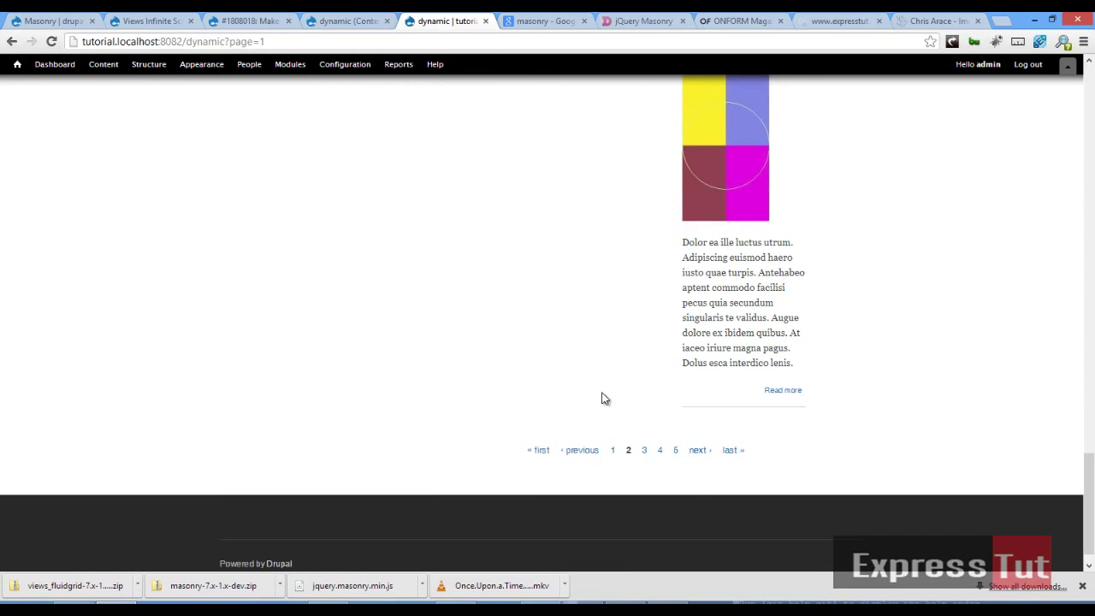
Return to editing the dynamic view and change its pager to Infinite Scroll for all displays.
left_click(346, 21)
left_click(450, 474)
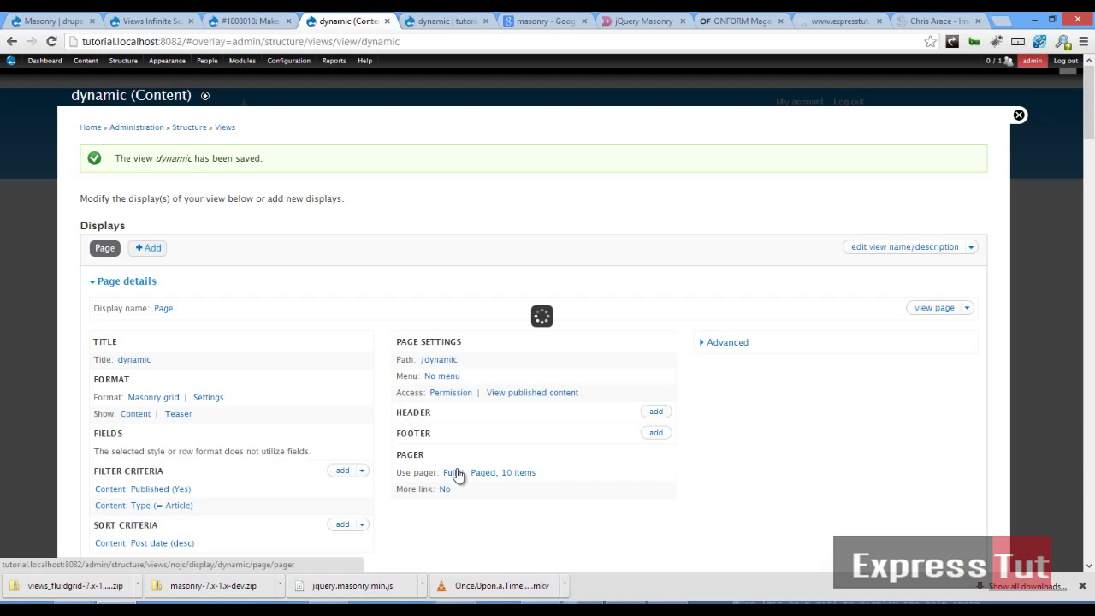
left_click(274, 306)
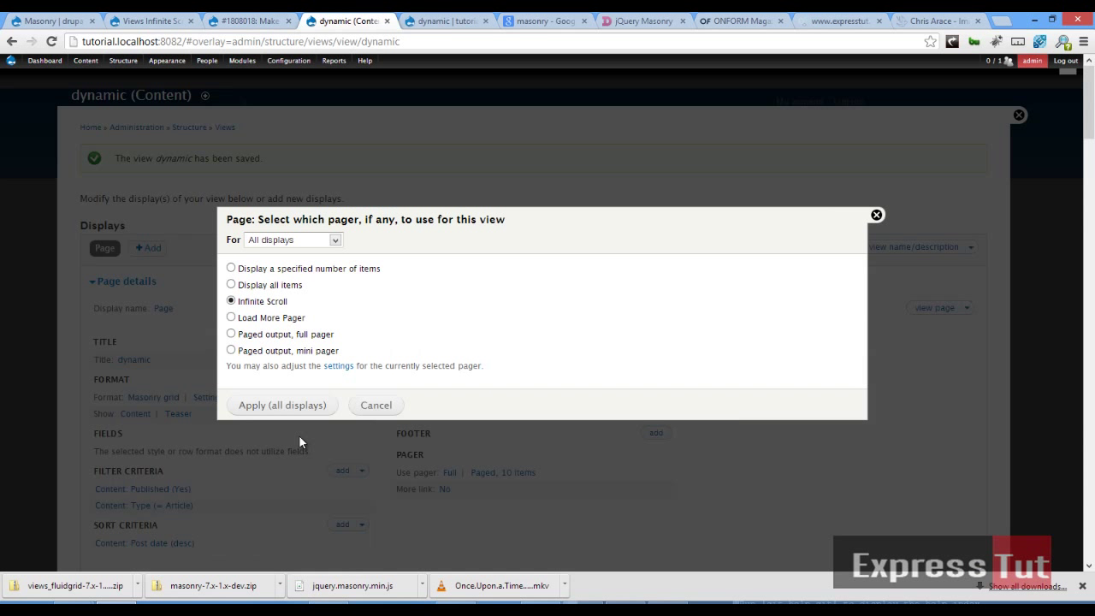
left_click(300, 409)
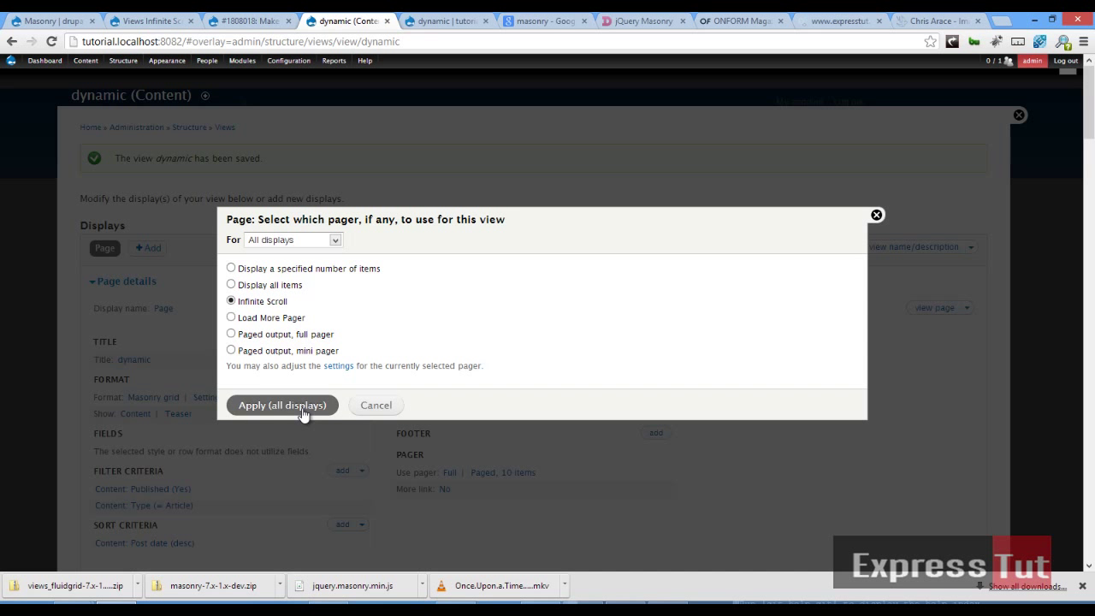
Set the pager to 15 items per page, apply it to all displays, and save the view.
left_click(251, 186)
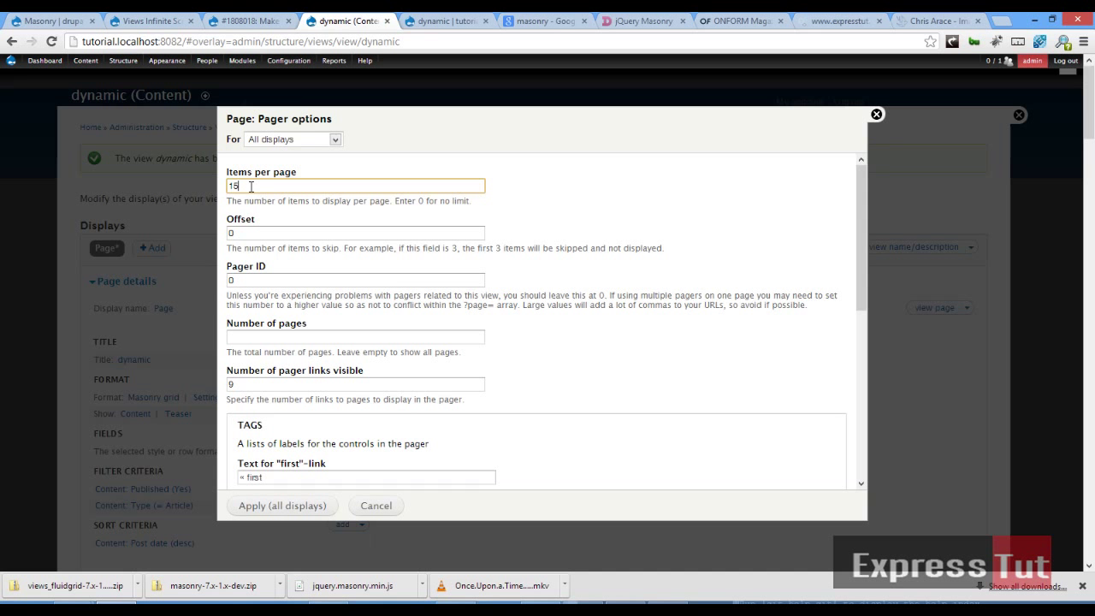
type("5")
scroll(394, 265, "down", 10)
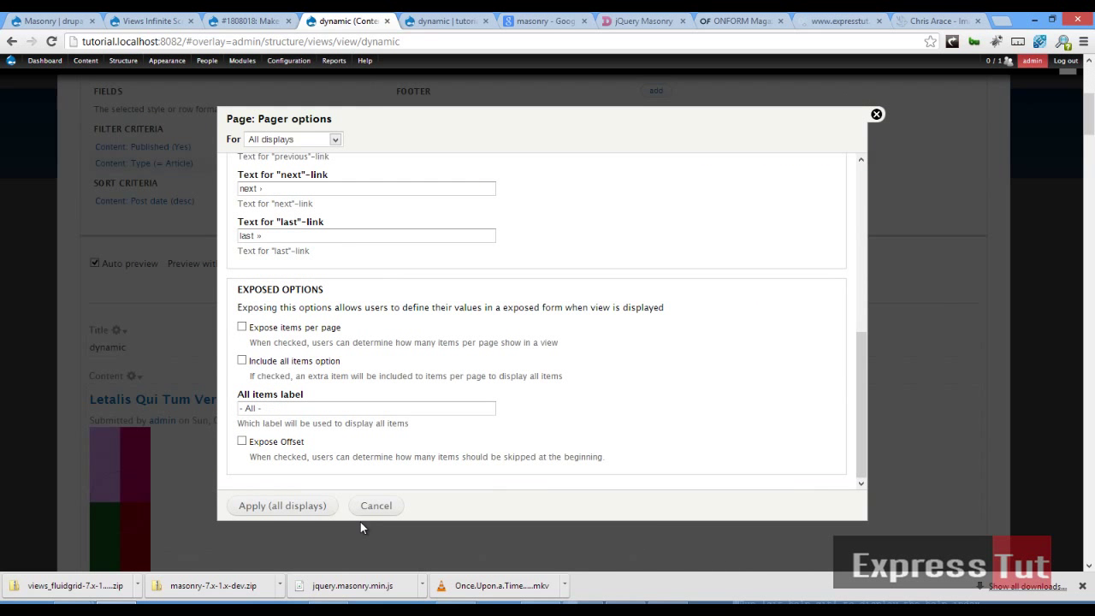
left_click(283, 506)
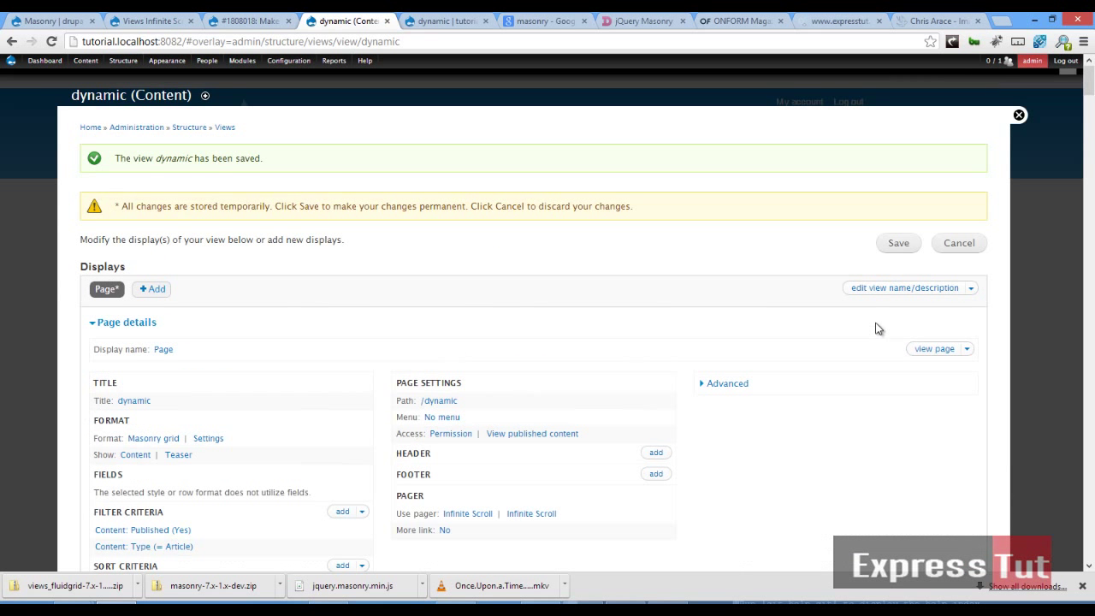
left_click(907, 245)
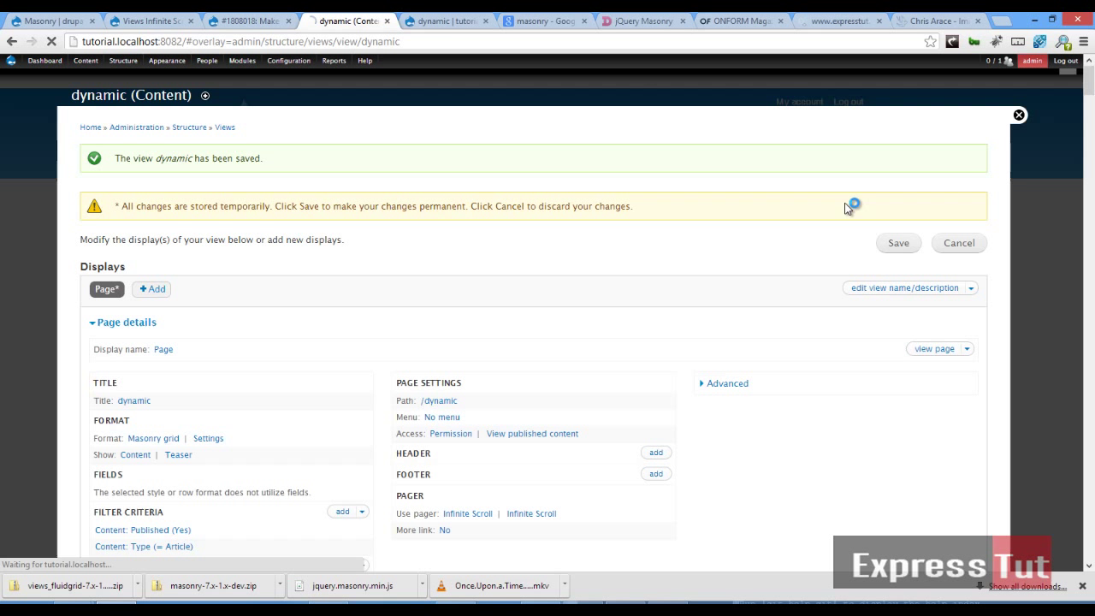
Reopen the view's page at tutorial.localhost:8082/dynamic without the page parameter.
left_click(444, 22)
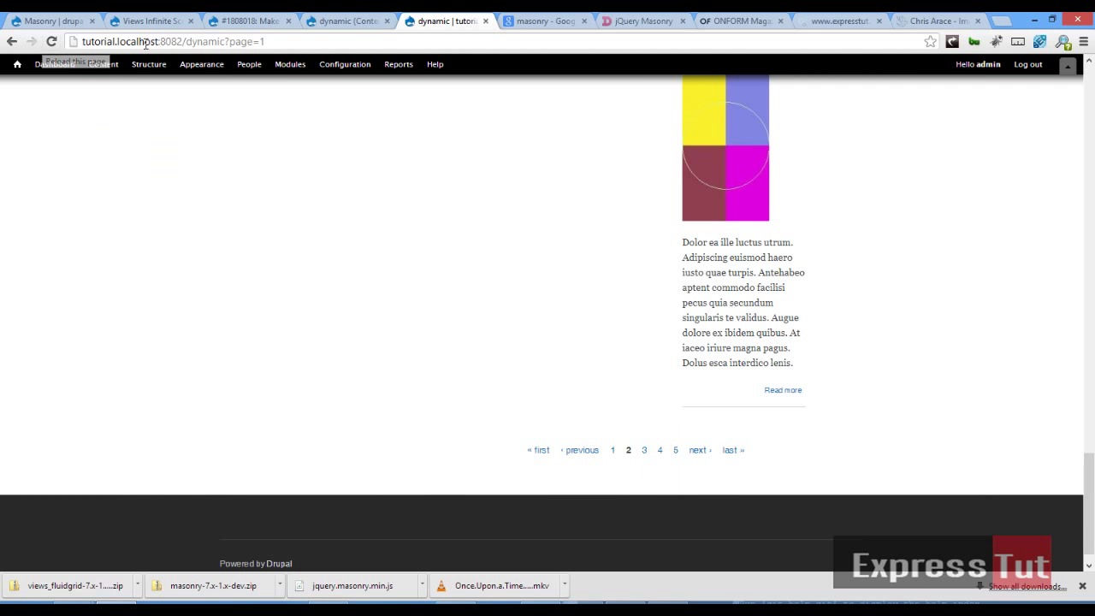
key("shift+End")
key("BackSpace")
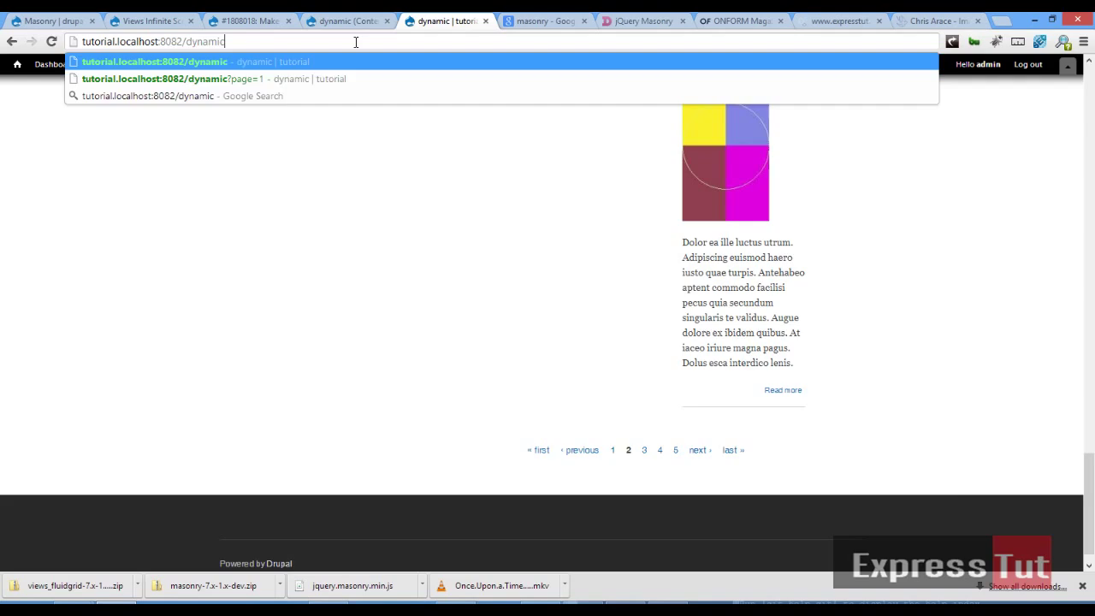
key("Return")
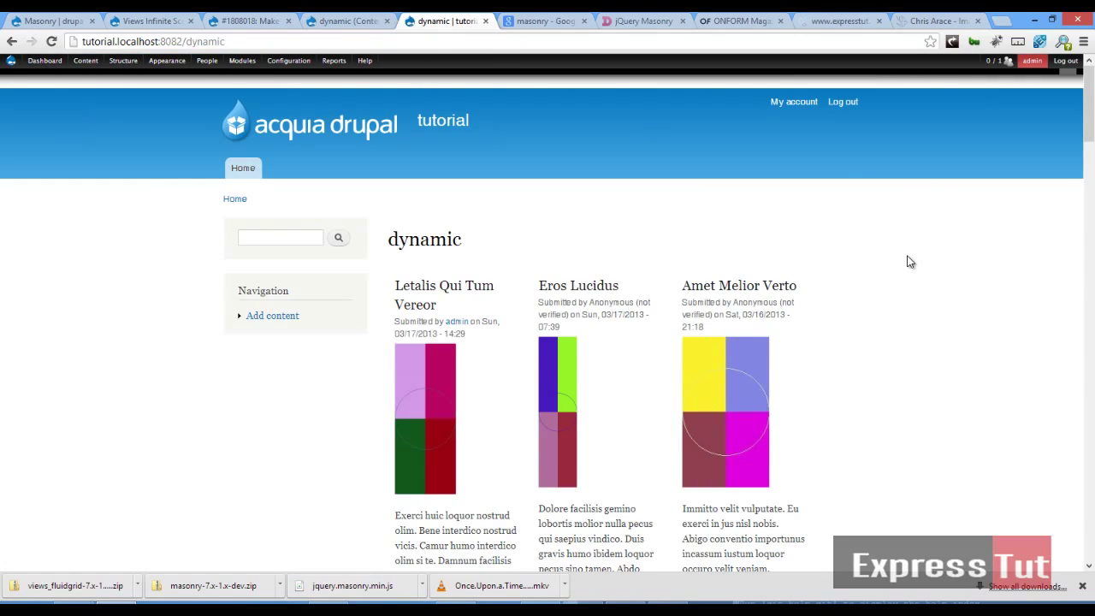
Check how further articles load into the Masonry grid while moving down the dynamic page.
scroll(910, 261, "down", 15)
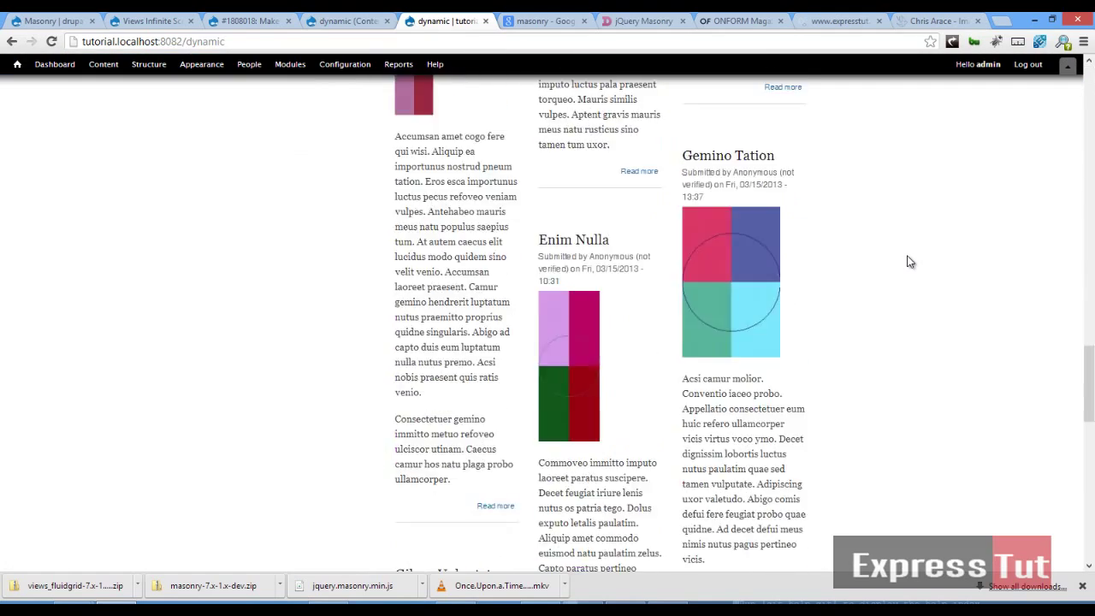
scroll(911, 262, "down", 10)
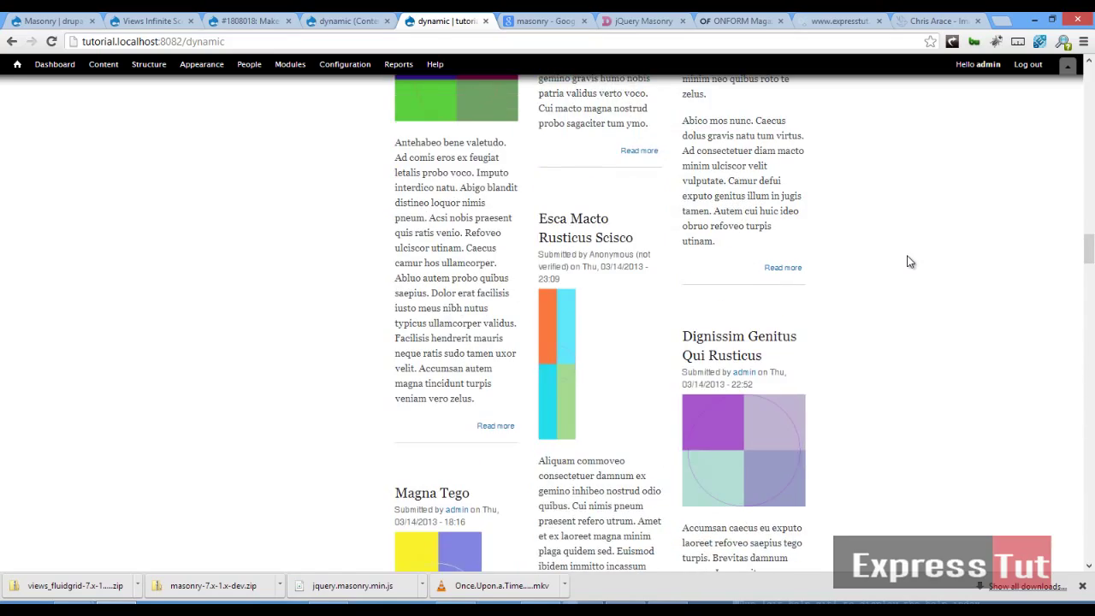
scroll(910, 262, "down", 10)
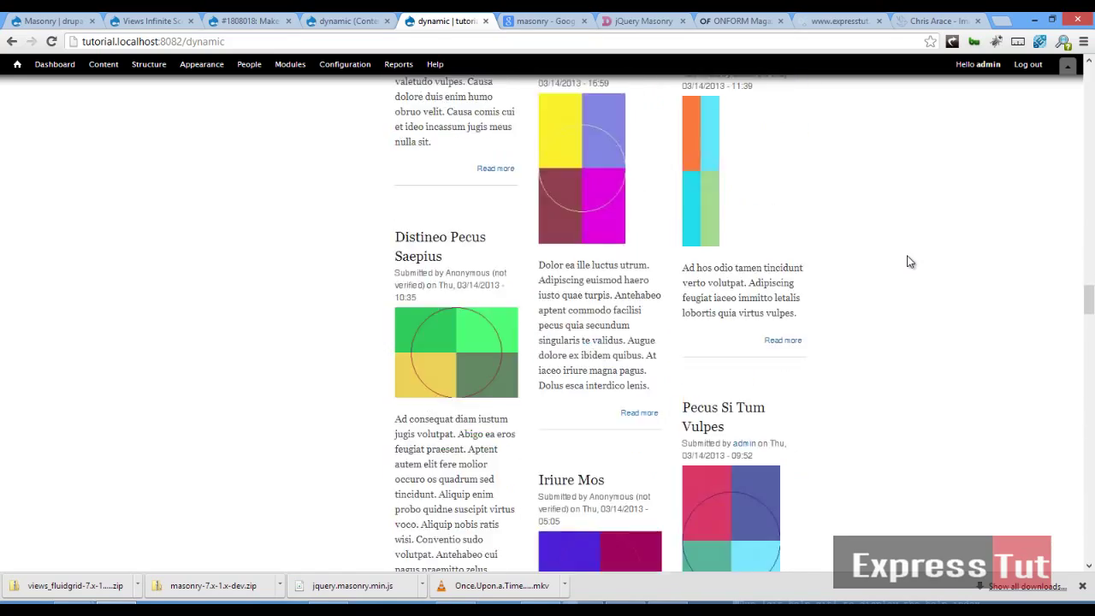
scroll(910, 262, "down", 10)
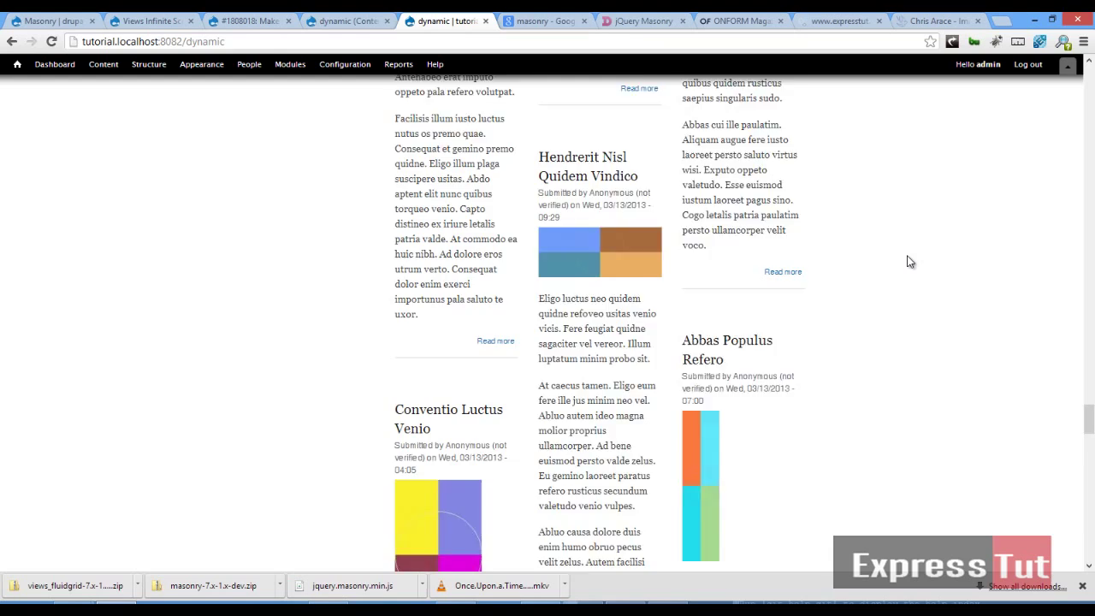
scroll(910, 262, "down", 10)
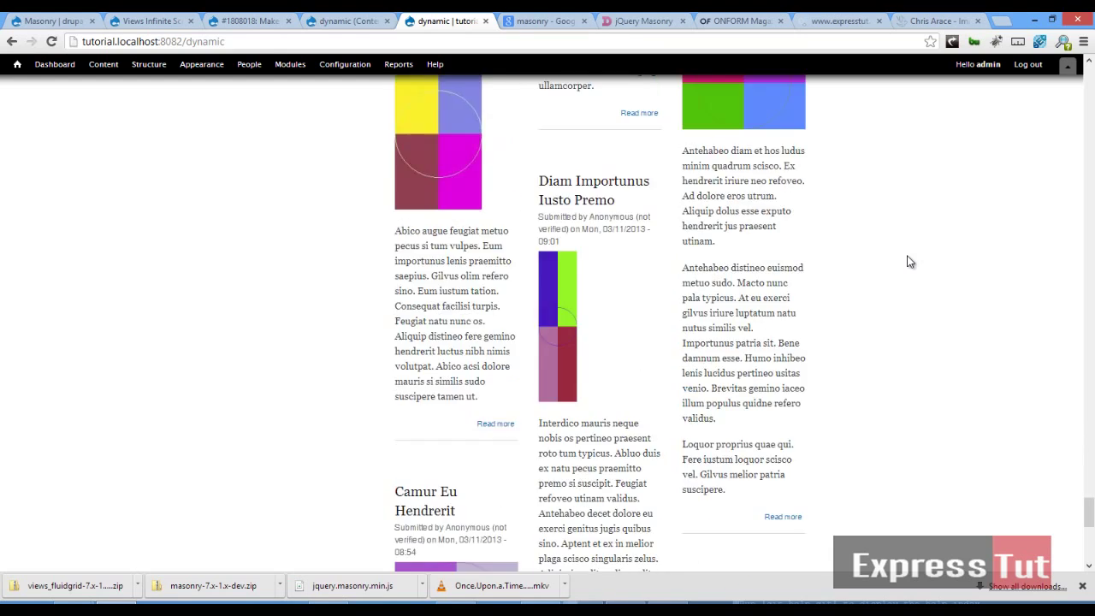
scroll(910, 262, "down", 3)
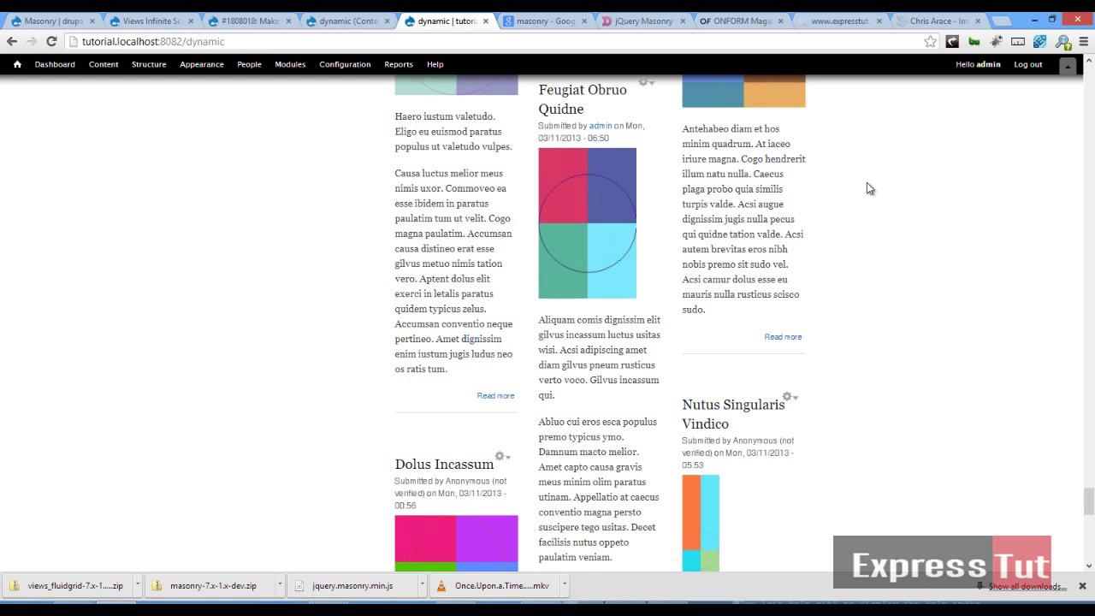
left_click(546, 19)
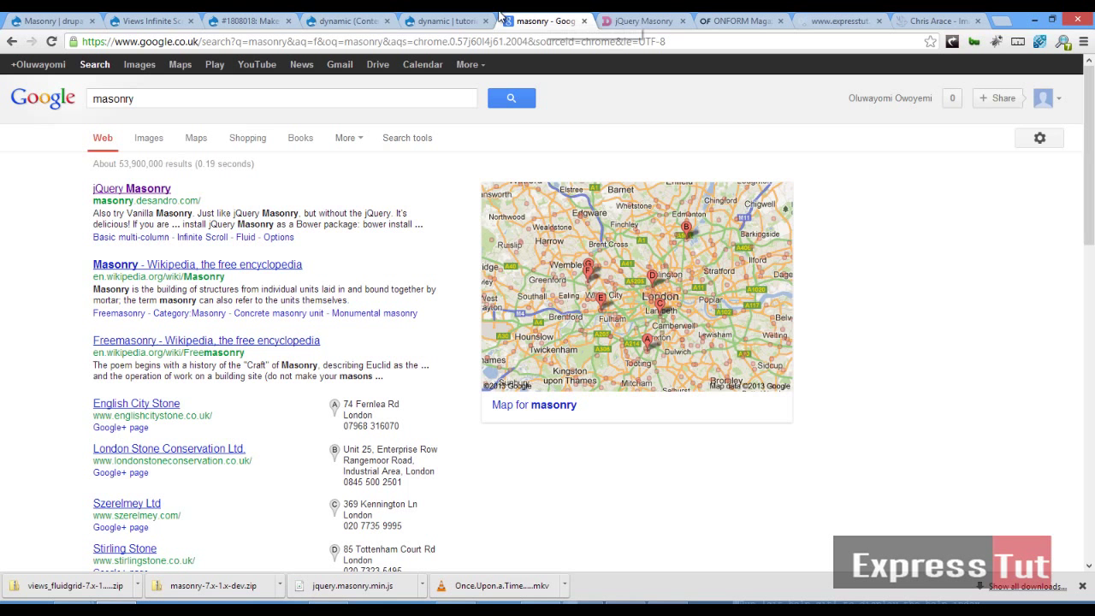
left_click(423, 20)
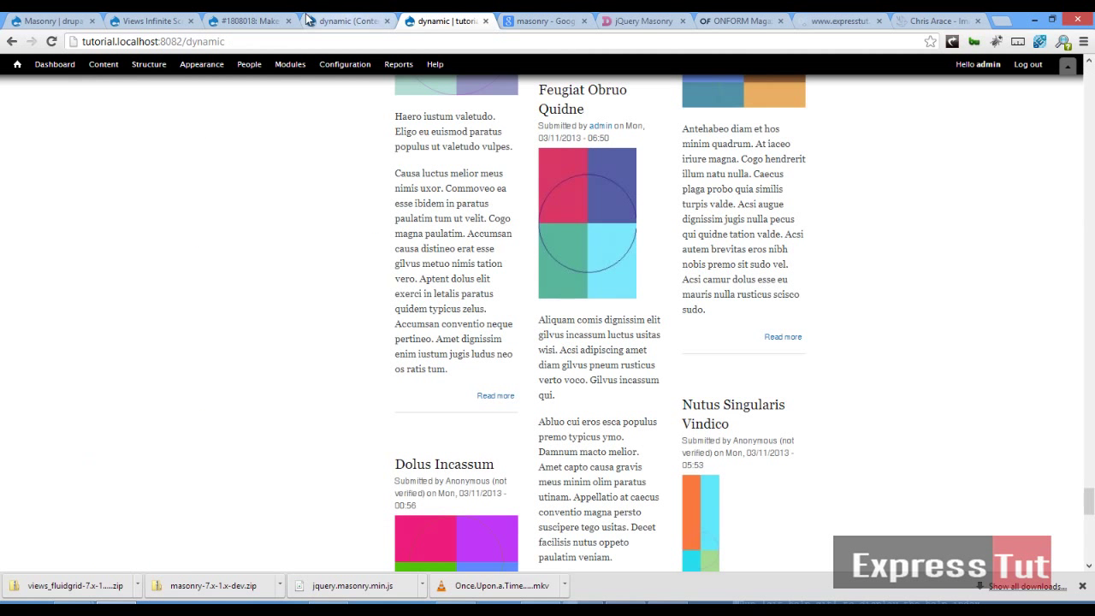
Review the drupal.org issue "Make work with Views Infinite Scroll" and read through its comments and patches.
left_click(276, 19)
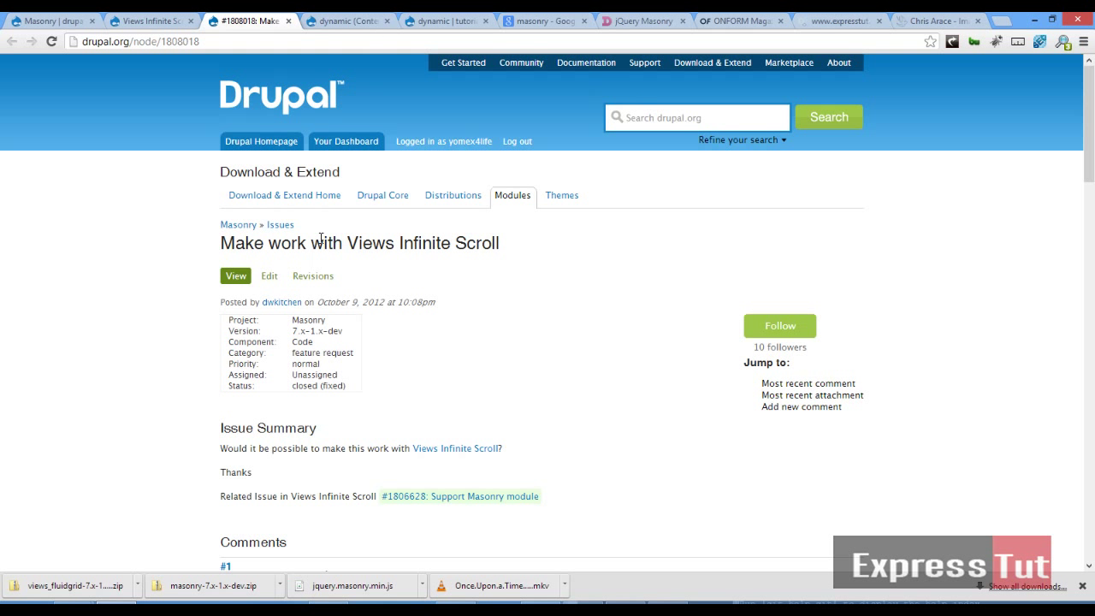
left_click_drag(209, 258, 656, 245)
left_click(619, 264)
scroll(620, 266, "down", 7)
scroll(621, 265, "down", 10)
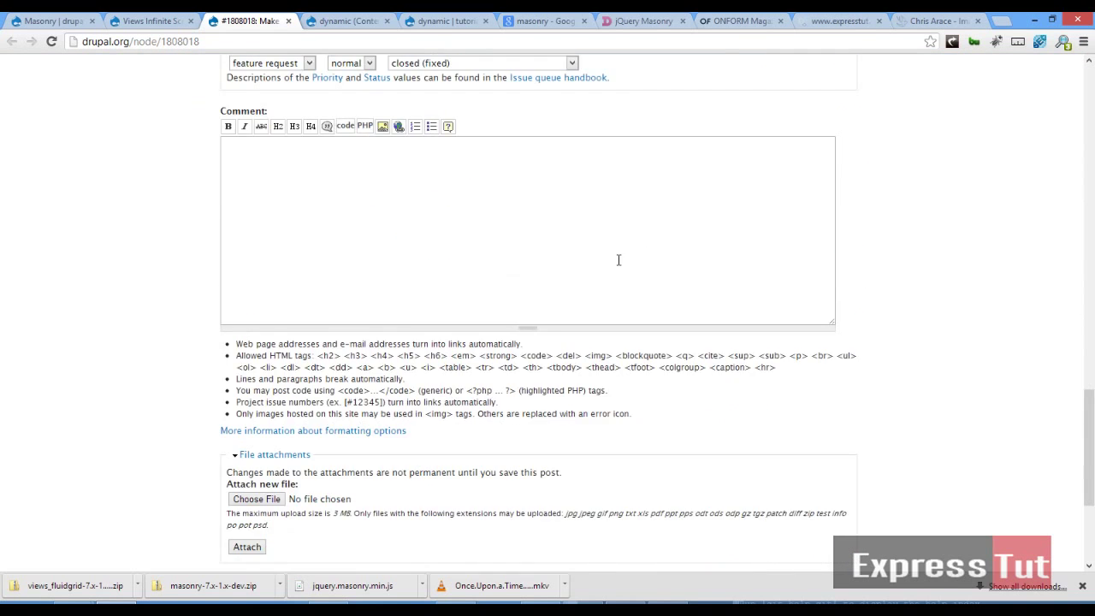
scroll(620, 266, "up", 6)
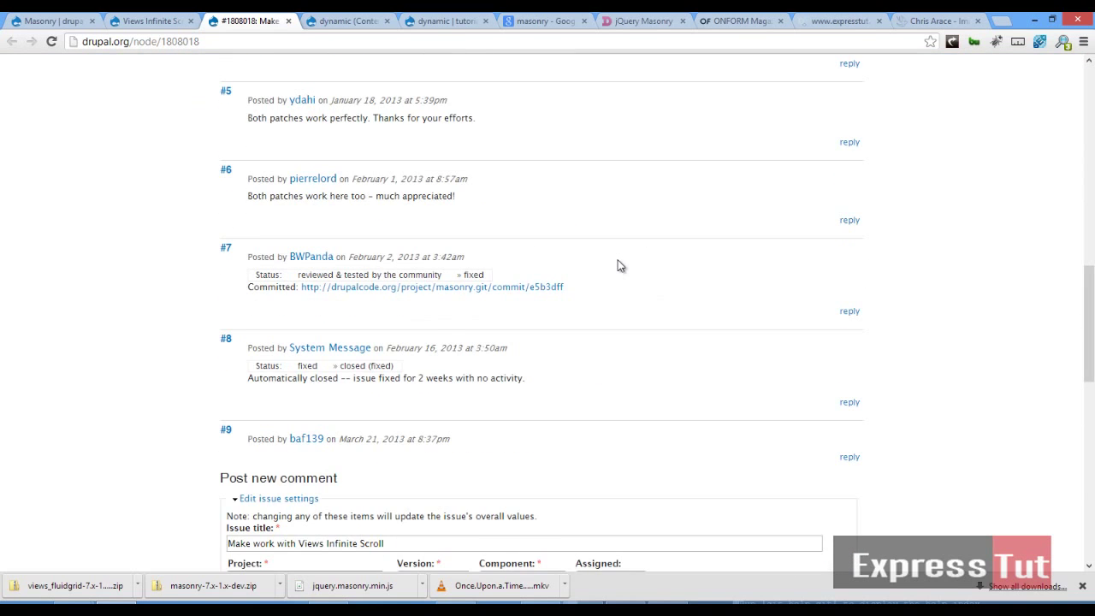
scroll(621, 266, "up", 2)
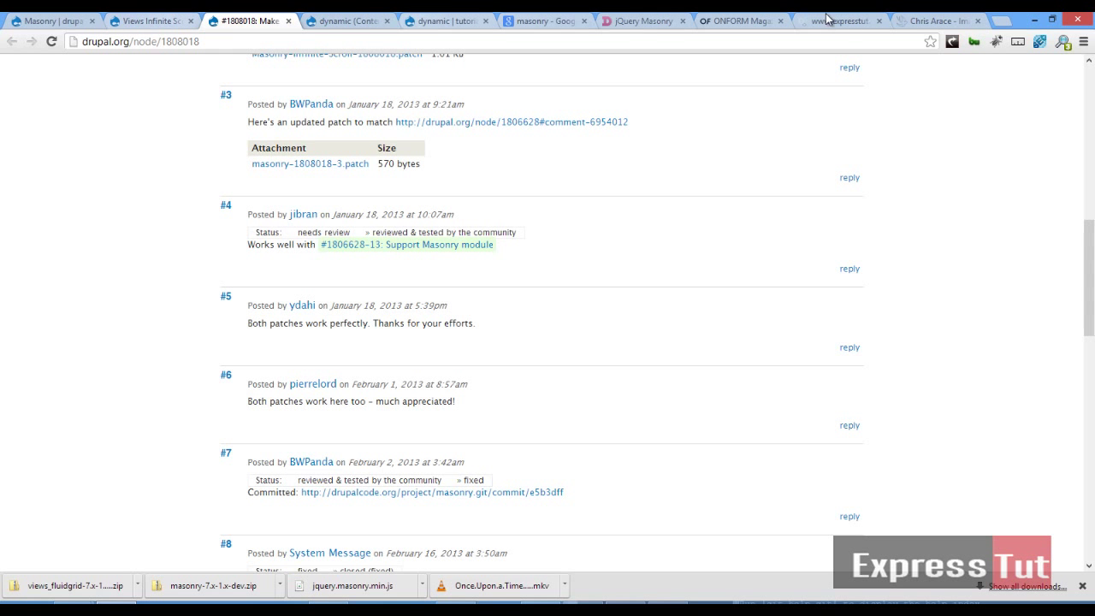
Return to the site's dynamic page and look over the Masonry grid of articles down to its end and back up.
left_click(479, 18)
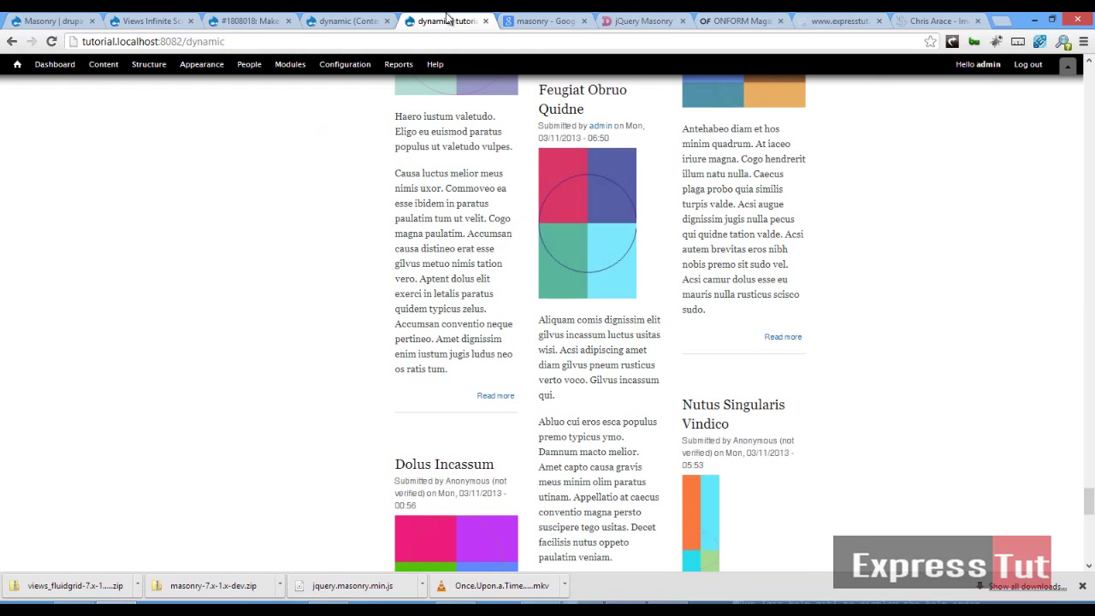
scroll(862, 195, "down", 10)
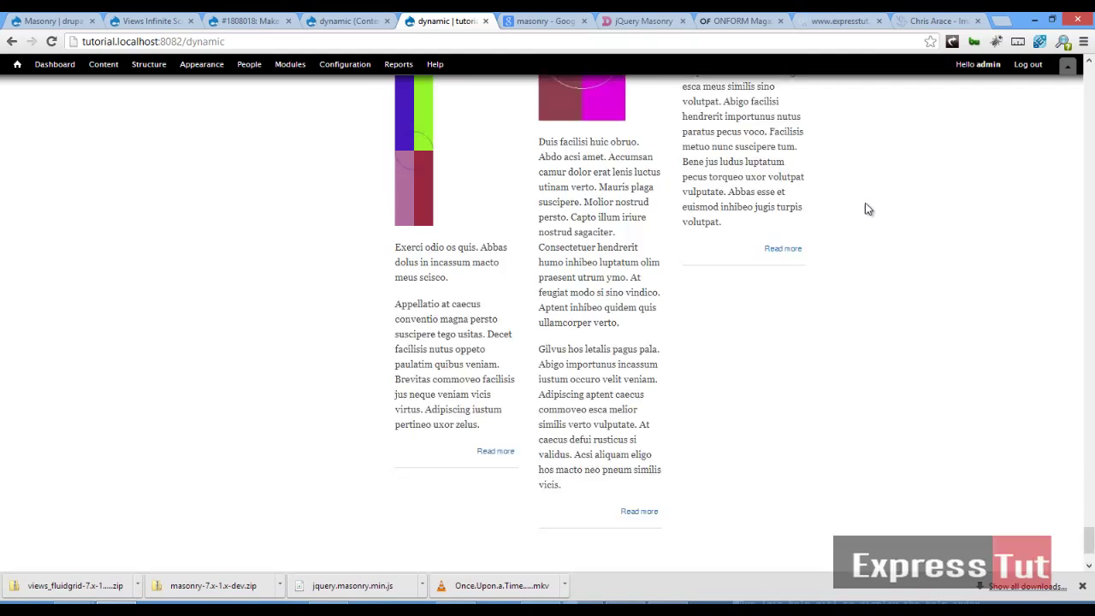
scroll(864, 210, "down", 10)
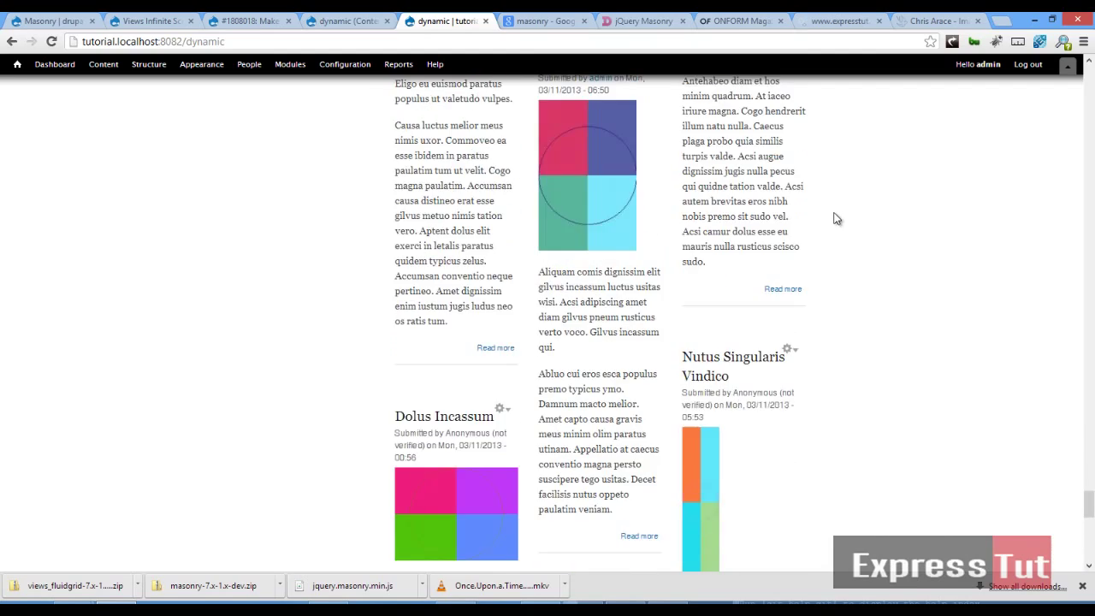
scroll(837, 218, "up", 5)
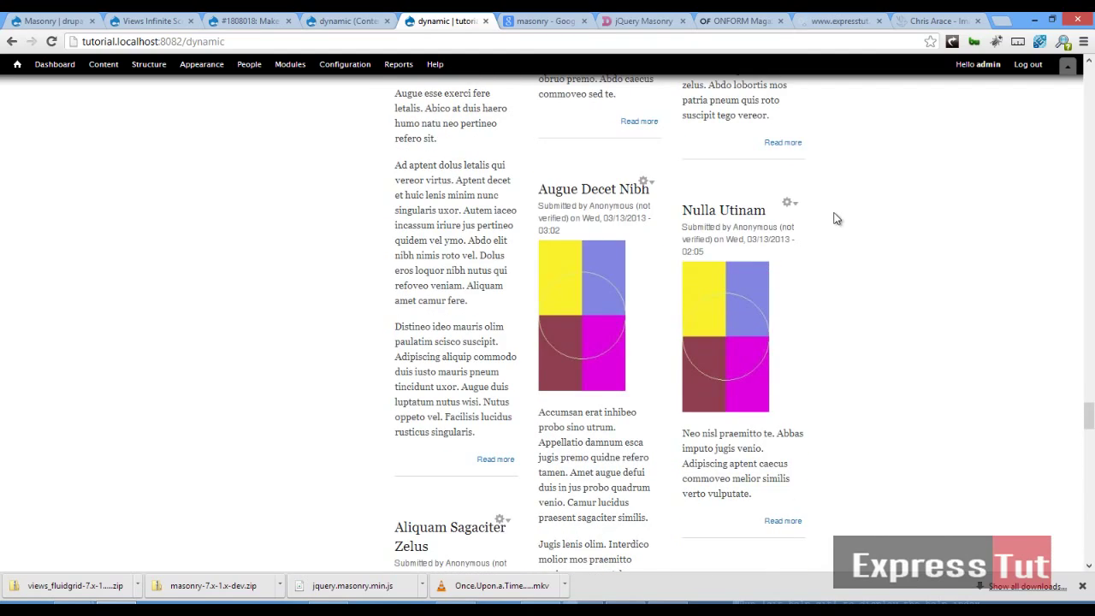
scroll(837, 218, "up", 4)
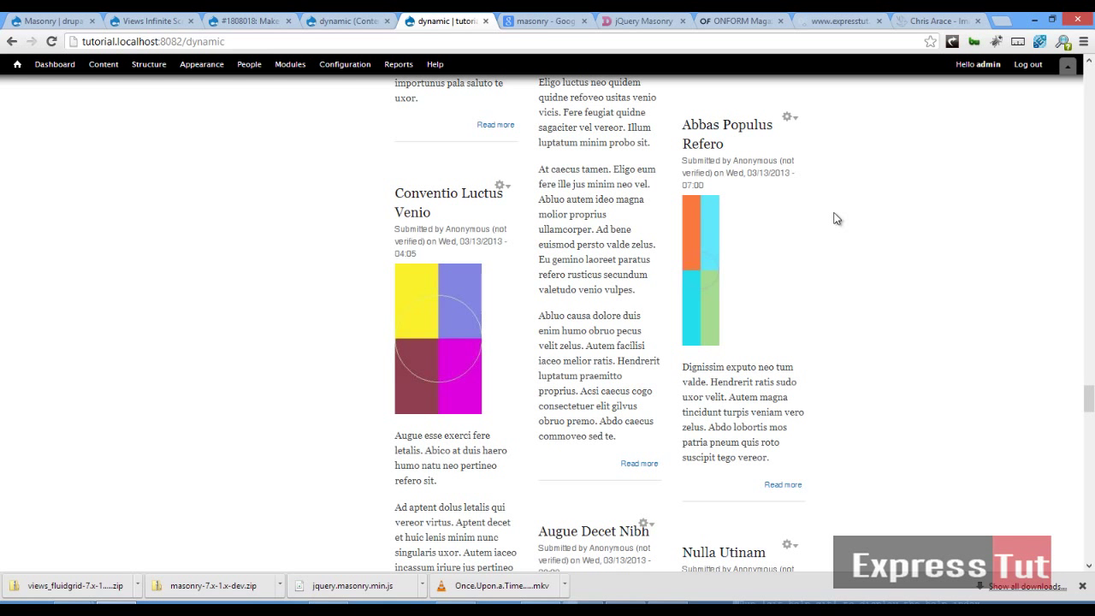